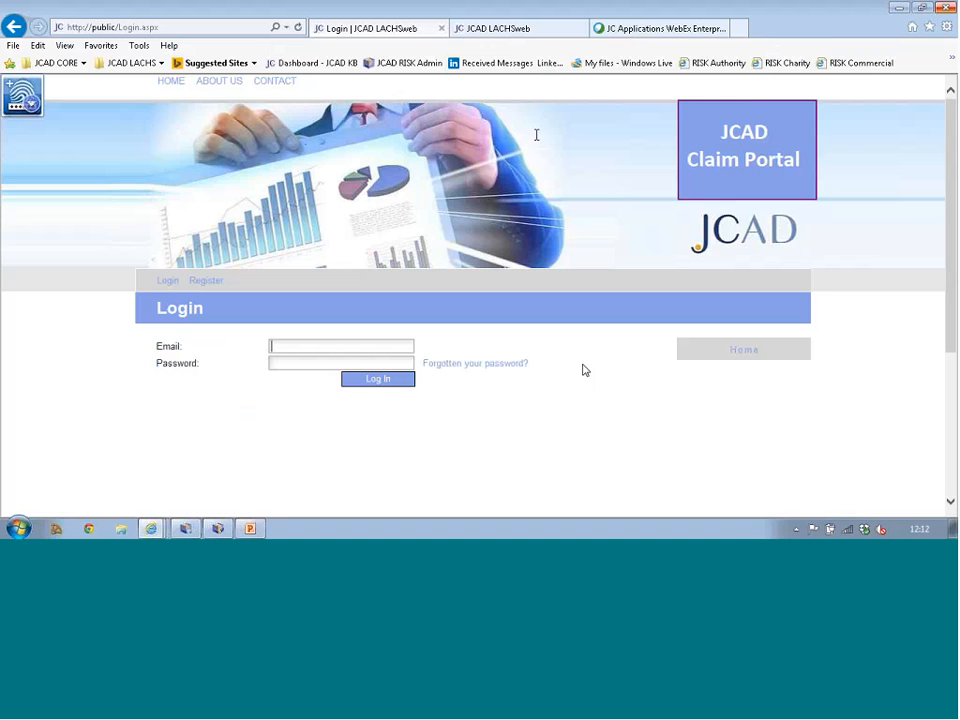
Step: Open the Register form on the Internal Insurance Claims Portal page
{"action": "left_click", "coordinate": [515, 32]}
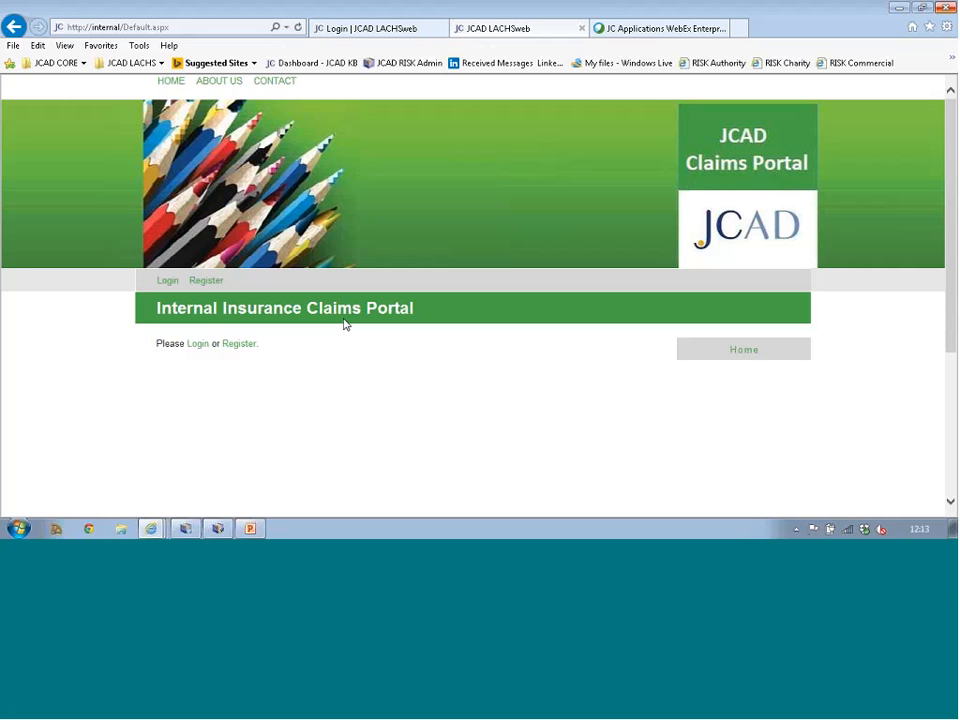
{"action": "left_click", "coordinate": [240, 345]}
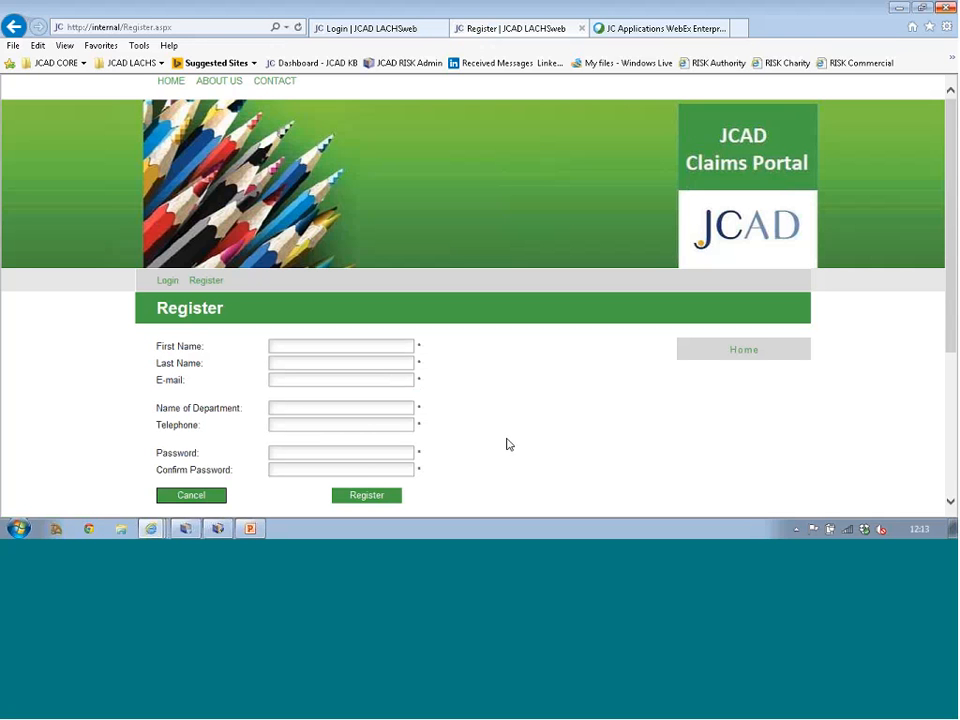
Step: Sign in to the Public Insurance Claims Portal with the account e-mail and password
{"action": "left_click", "coordinate": [372, 31]}
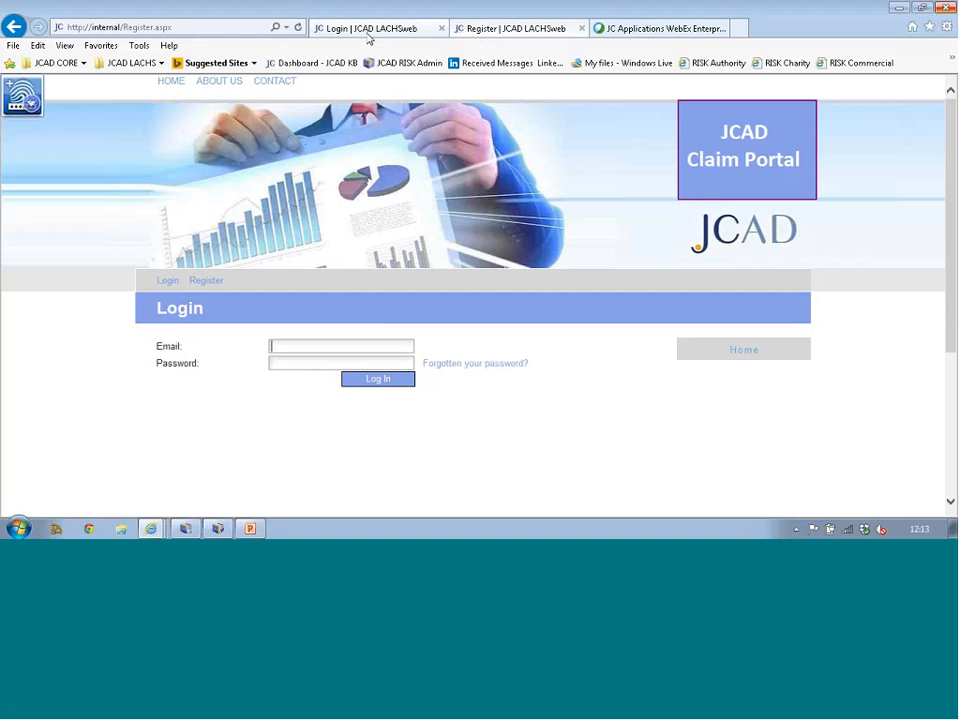
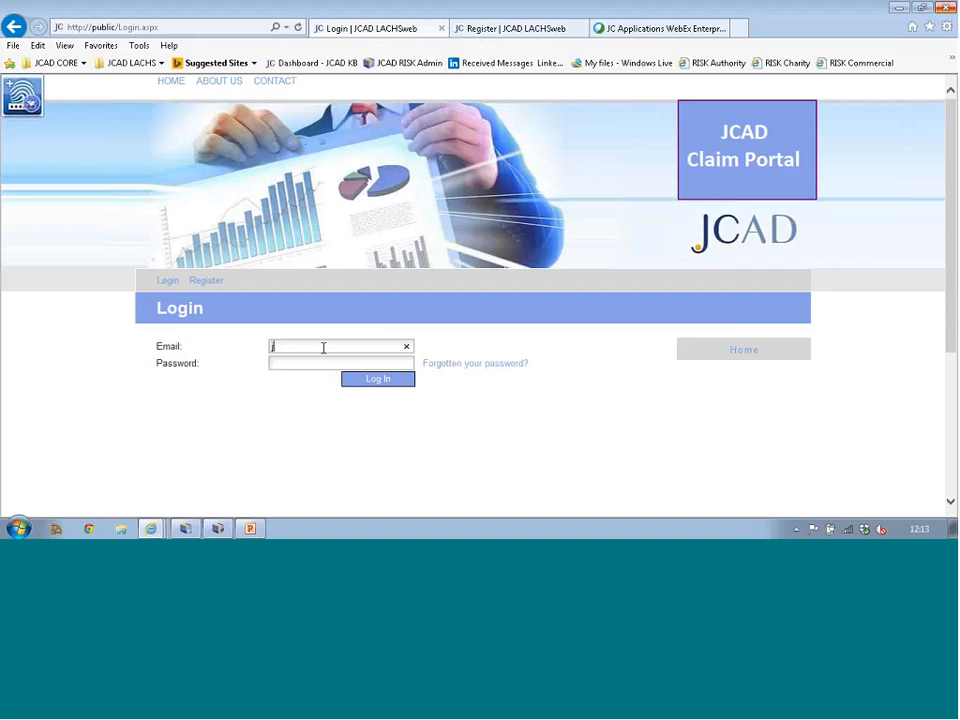
{"action": "left_click", "coordinate": [322, 363]}
{"action": "type", "text": "password"}
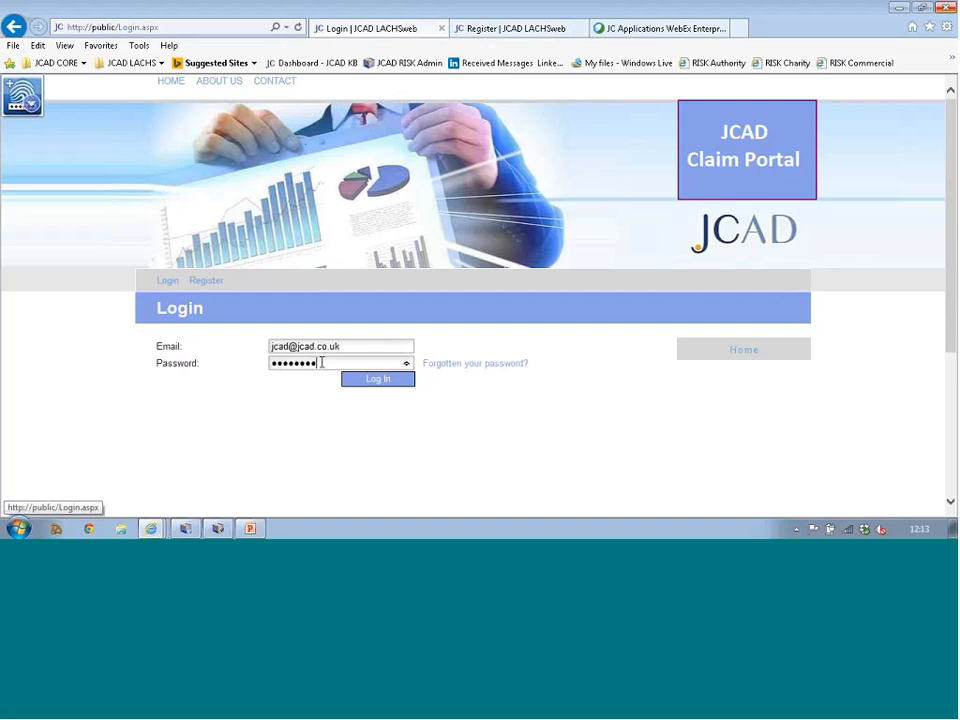
{"action": "left_click", "coordinate": [375, 379]}
{"action": "scroll", "coordinate": [589, 411], "scroll_direction": "down", "scroll_amount": 1}
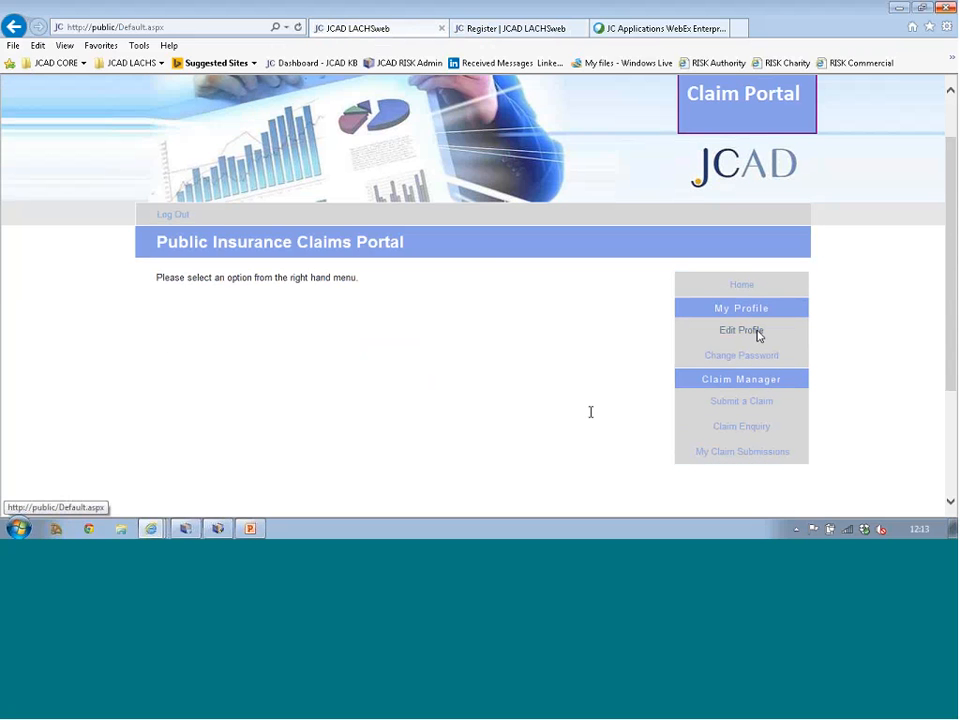
Step: Start a Personal Injury Only submission made on behalf of someone else
{"action": "left_click", "coordinate": [735, 403]}
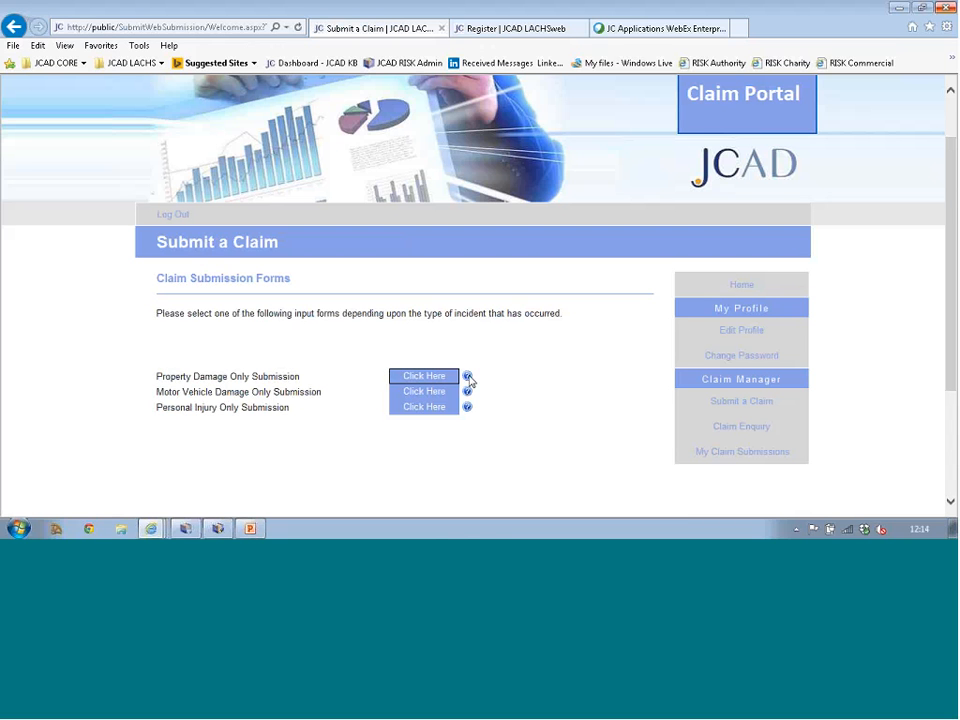
{"action": "mouse_move", "coordinate": [469, 380]}
{"action": "left_click", "coordinate": [421, 410]}
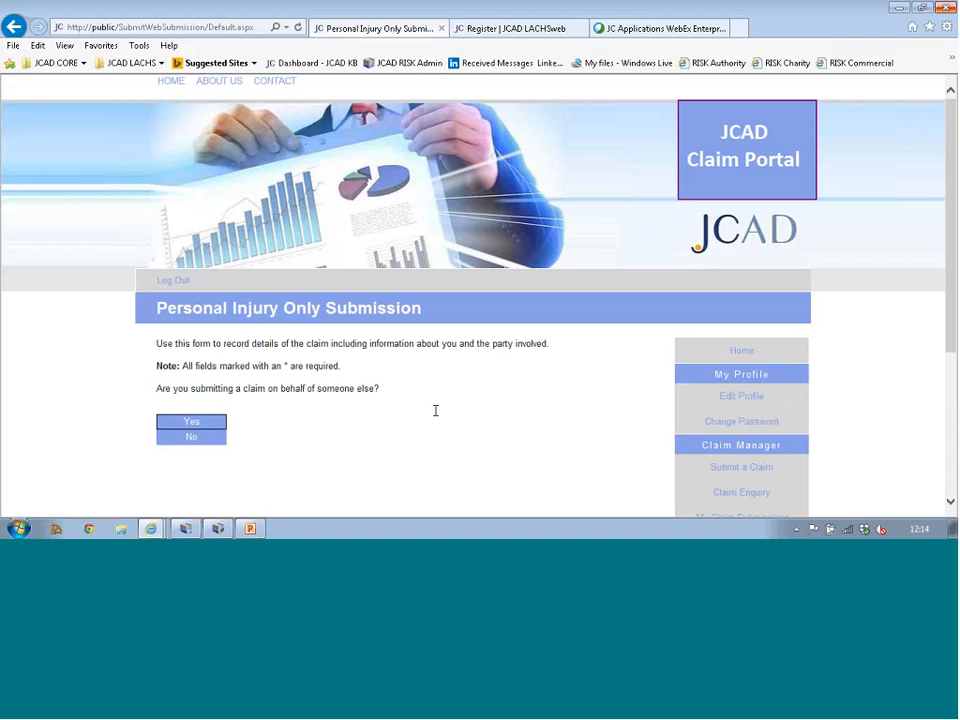
{"action": "left_click", "coordinate": [195, 428]}
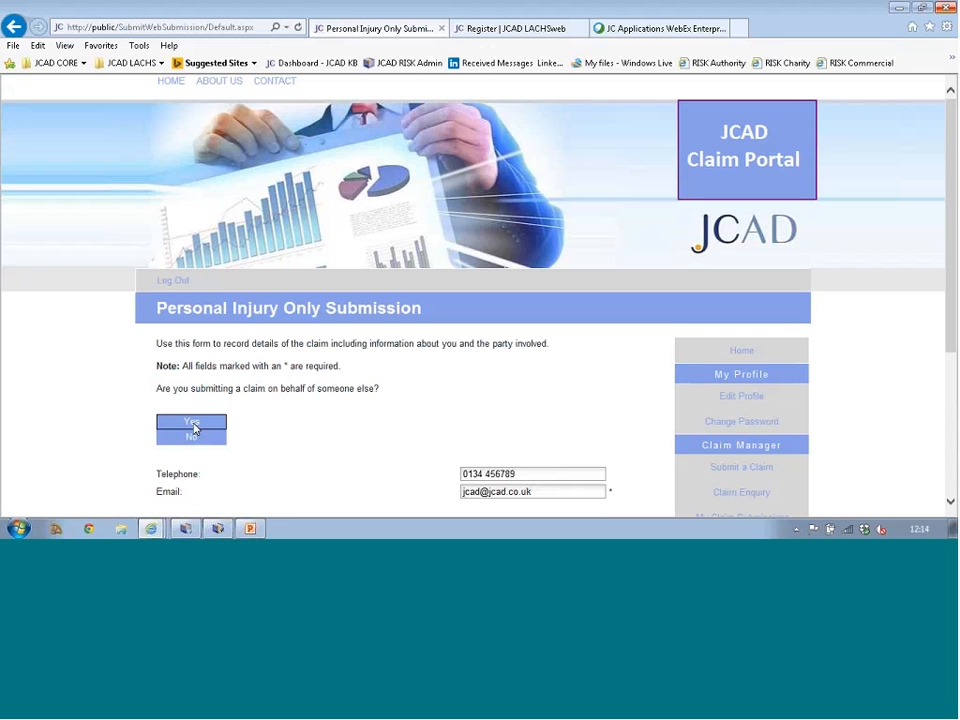
{"action": "scroll", "coordinate": [298, 429], "scroll_direction": "down", "scroll_amount": 2}
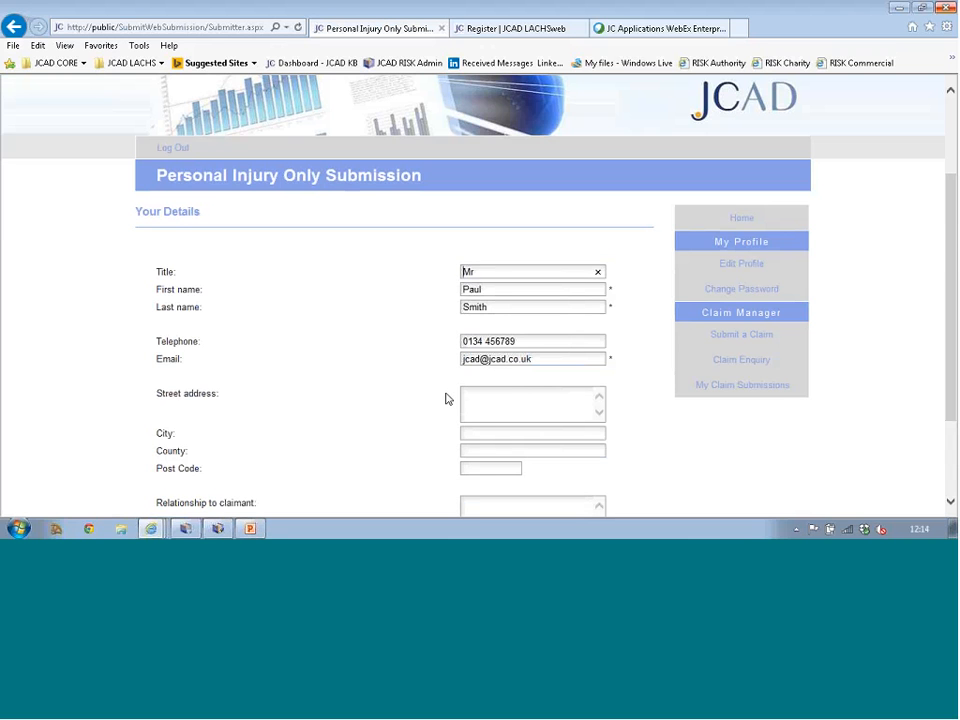
{"action": "scroll", "coordinate": [446, 396], "scroll_direction": "down", "scroll_amount": 2}
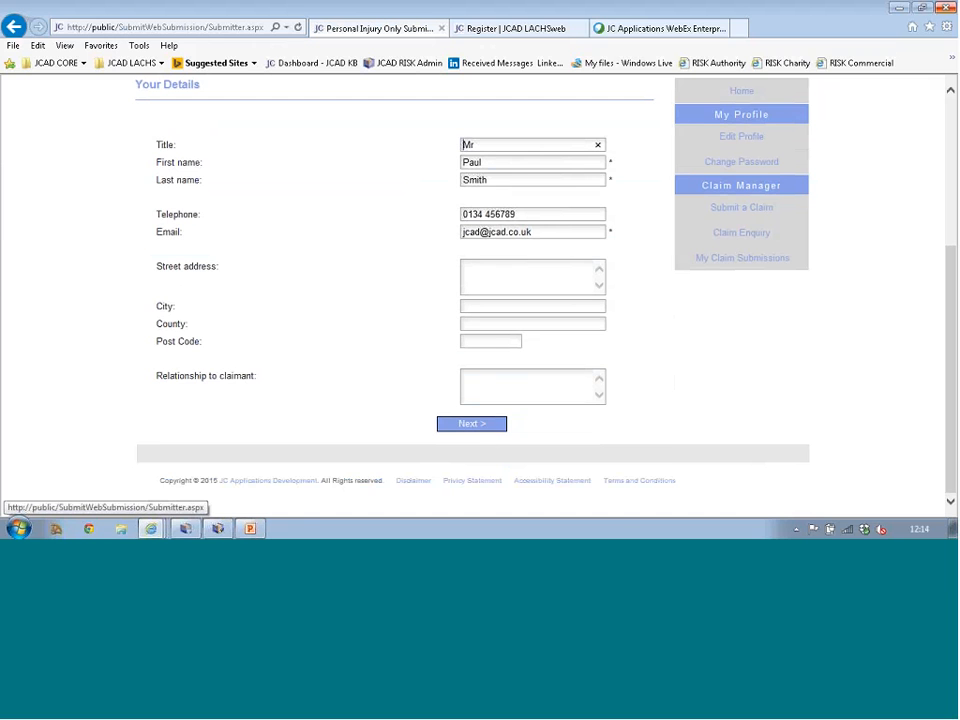
Step: Advance past Your Details and claim information to the incident details form
{"action": "left_click", "coordinate": [479, 424]}
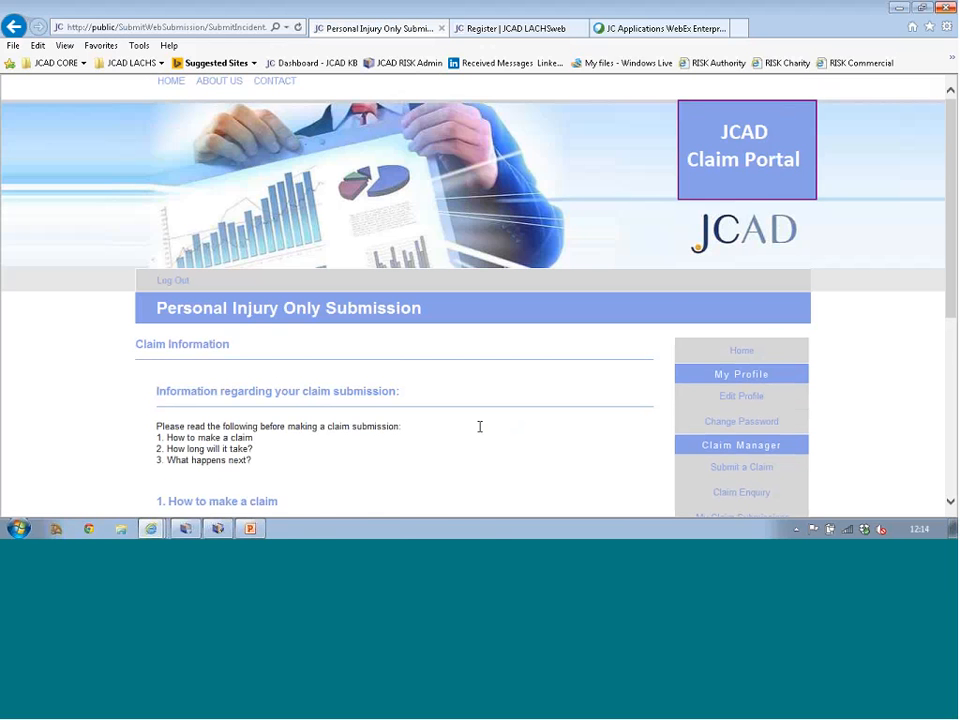
{"action": "scroll", "coordinate": [479, 426], "scroll_direction": "down", "scroll_amount": 3}
{"action": "scroll", "coordinate": [481, 425], "scroll_direction": "down", "scroll_amount": 1}
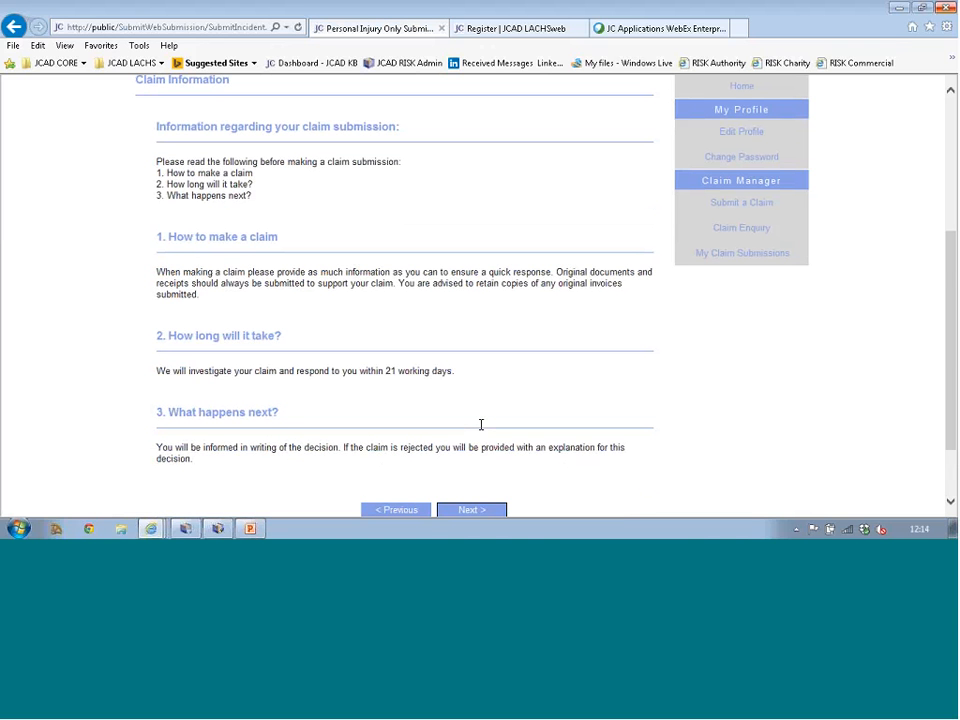
{"action": "scroll", "coordinate": [481, 425], "scroll_direction": "down", "scroll_amount": 1}
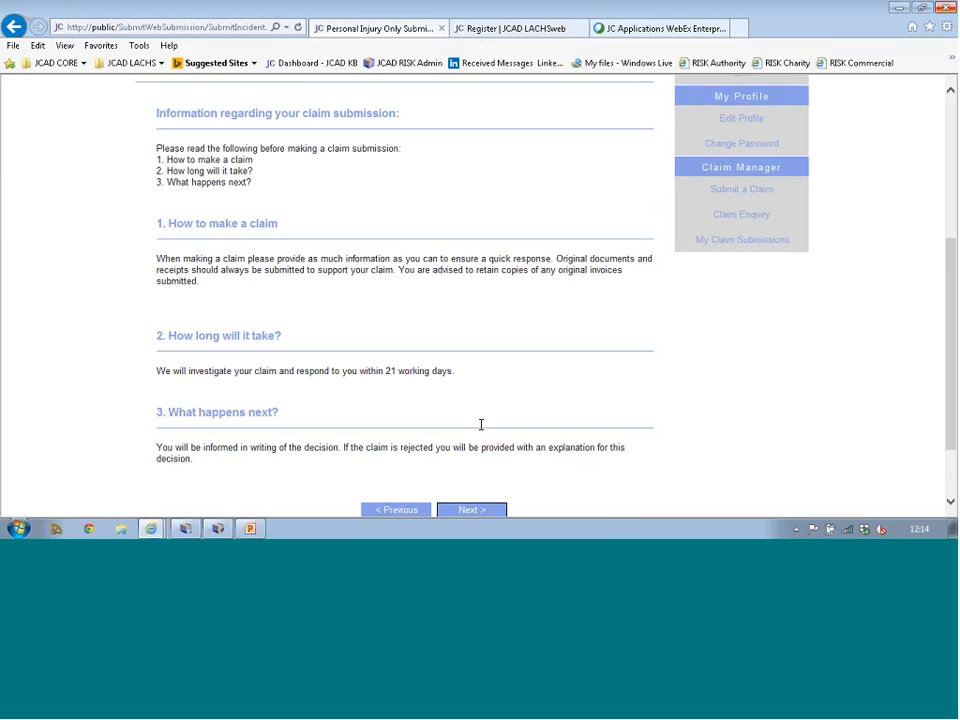
{"action": "left_click", "coordinate": [479, 443]}
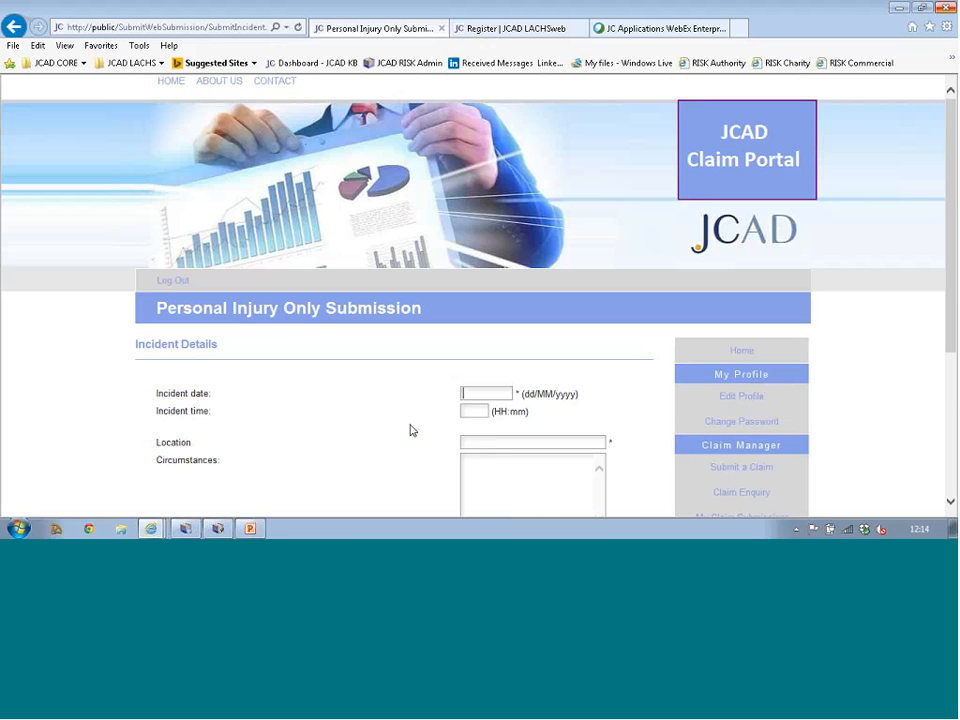
{"action": "scroll", "coordinate": [411, 428], "scroll_direction": "down", "scroll_amount": 1}
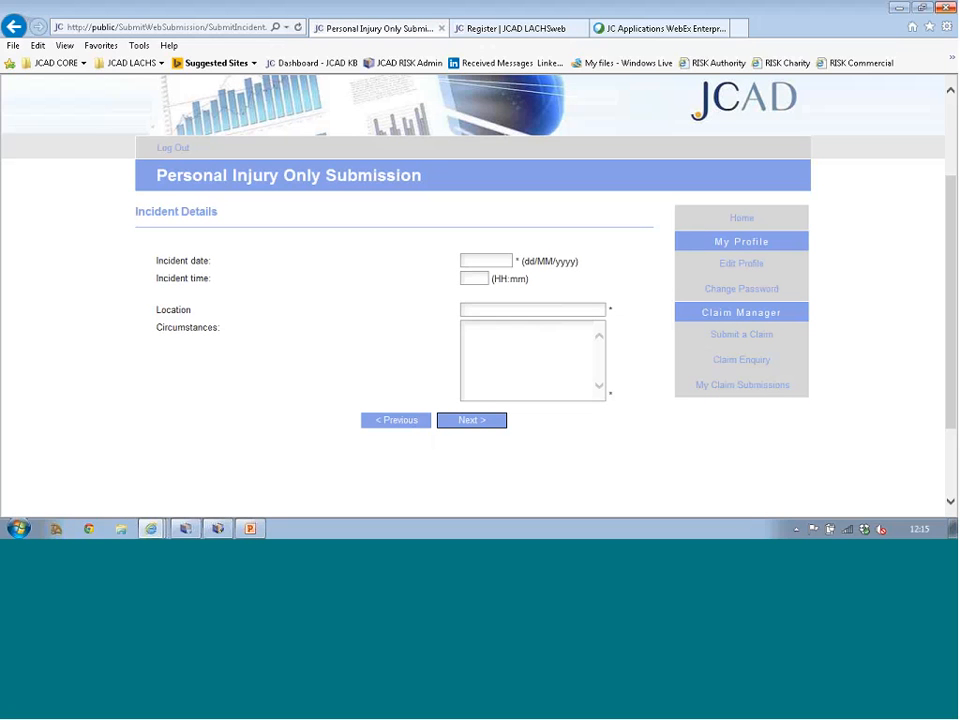
Step: Enter incident date 06/05/2015, location 'office' and circumstances 'fell over'
{"action": "left_click", "coordinate": [477, 261]}
{"action": "type", "text": "06/05/2015"}
{"action": "left_click", "coordinate": [489, 310]}
{"action": "type", "text": "office"}
{"action": "key", "text": "Tab"}
{"action": "type", "text": "fe"}
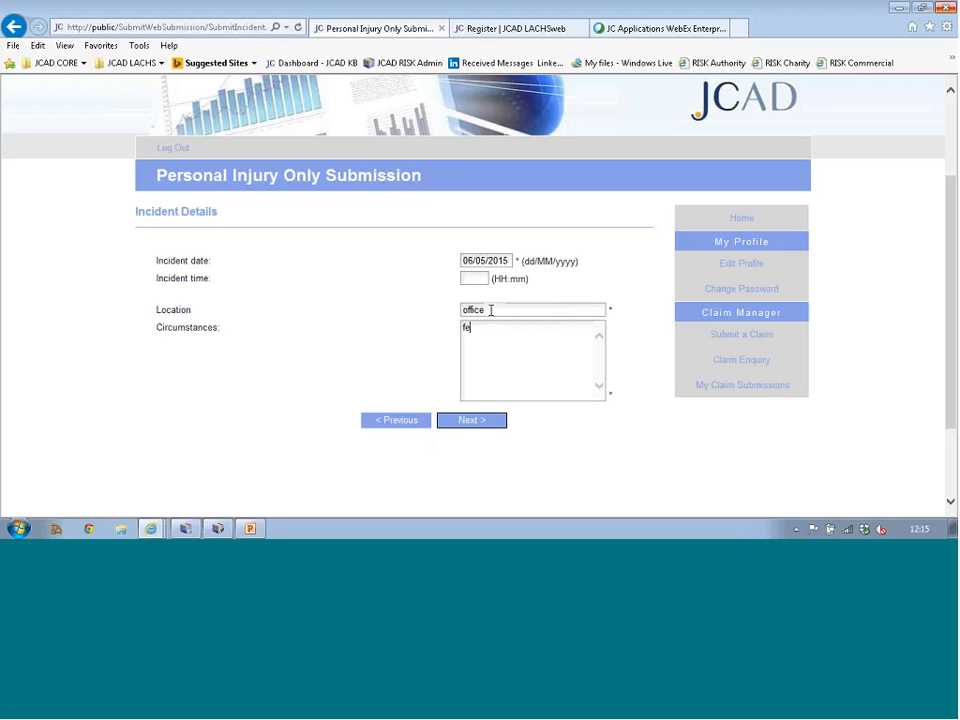
{"action": "type", "text": "ll over"}
Step: Submit incident details and enter the claimant's first name, last name, address and post code
{"action": "left_click", "coordinate": [471, 420]}
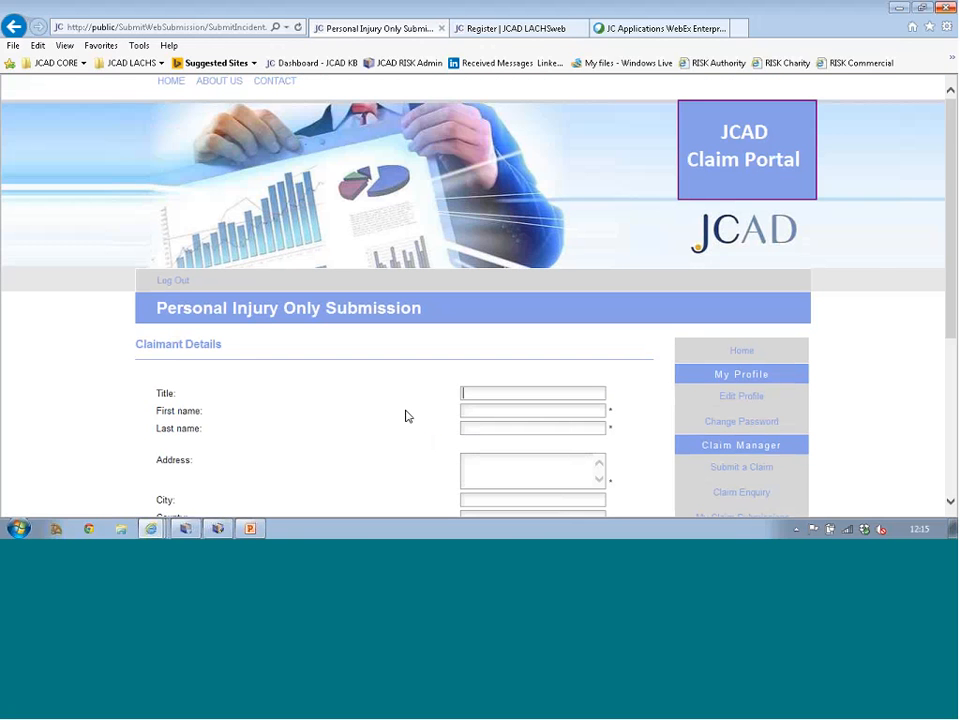
{"action": "scroll", "coordinate": [406, 416], "scroll_direction": "down", "scroll_amount": 4}
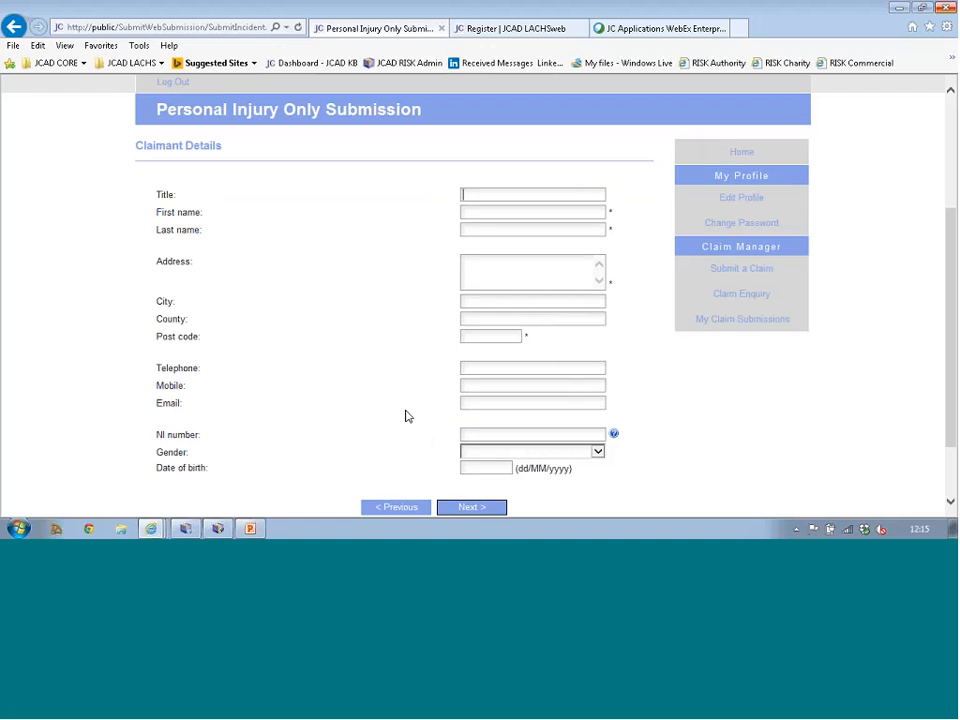
{"action": "left_click", "coordinate": [504, 212]}
{"action": "key", "text": "Tab"}
{"action": "left_click", "coordinate": [543, 265]}
{"action": "type", "text": "woking"}
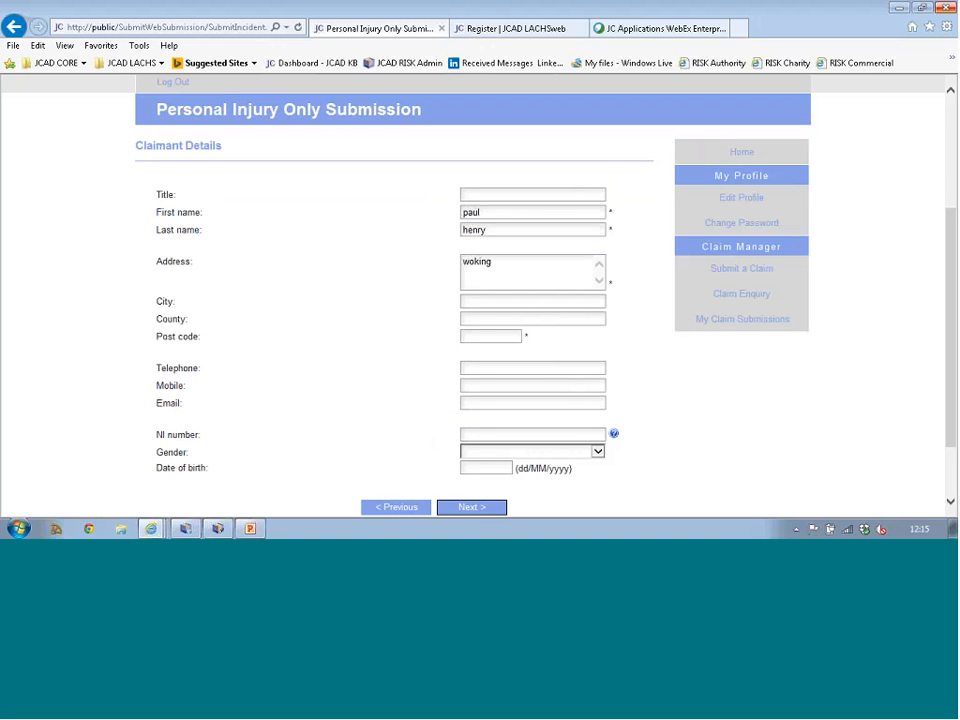
{"action": "left_click", "coordinate": [500, 338]}
{"action": "type", "text": "kt43 5eg"}
Step: Enter the claimant's NI number, correcting it to the valid format after the validation error
{"action": "mouse_move", "coordinate": [613, 434]}
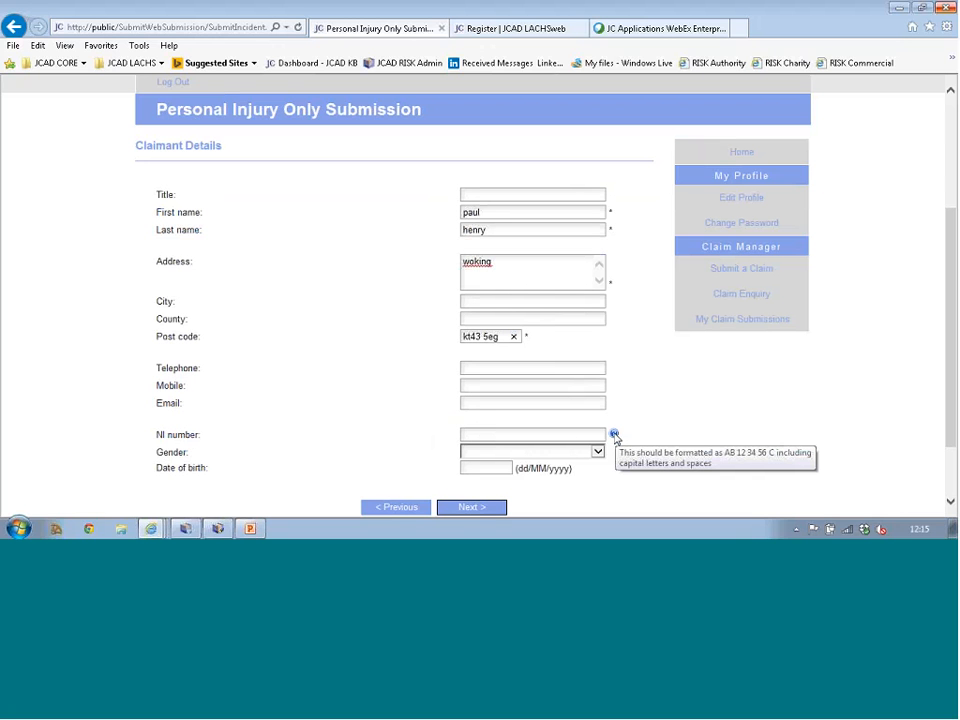
{"action": "left_click", "coordinate": [588, 434]}
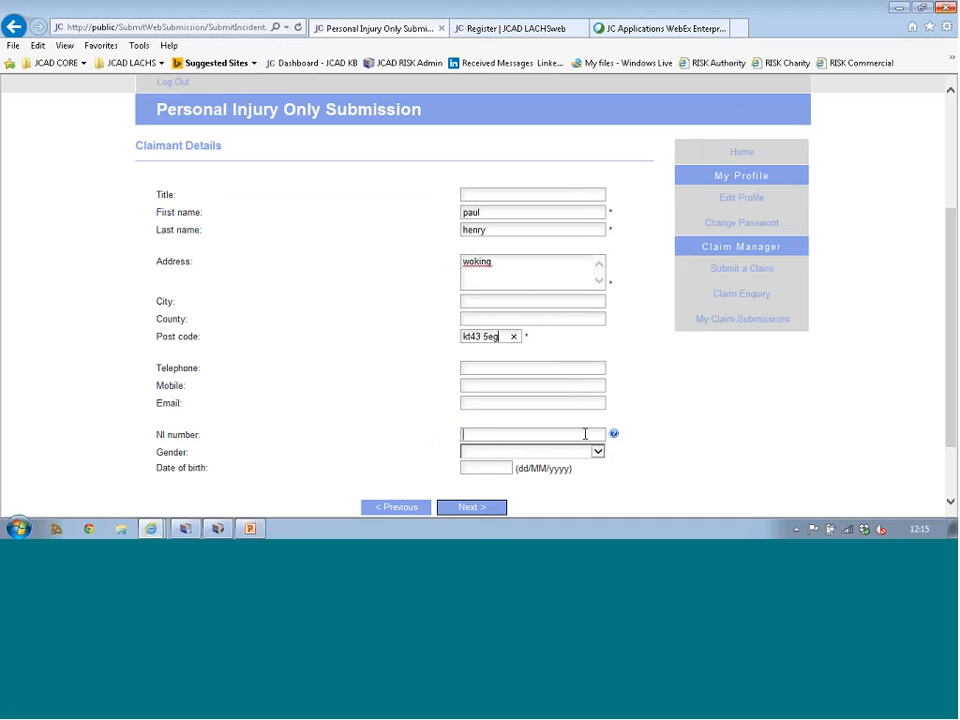
{"action": "type", "text": "hhhjhj"}
{"action": "left_click", "coordinate": [479, 511]}
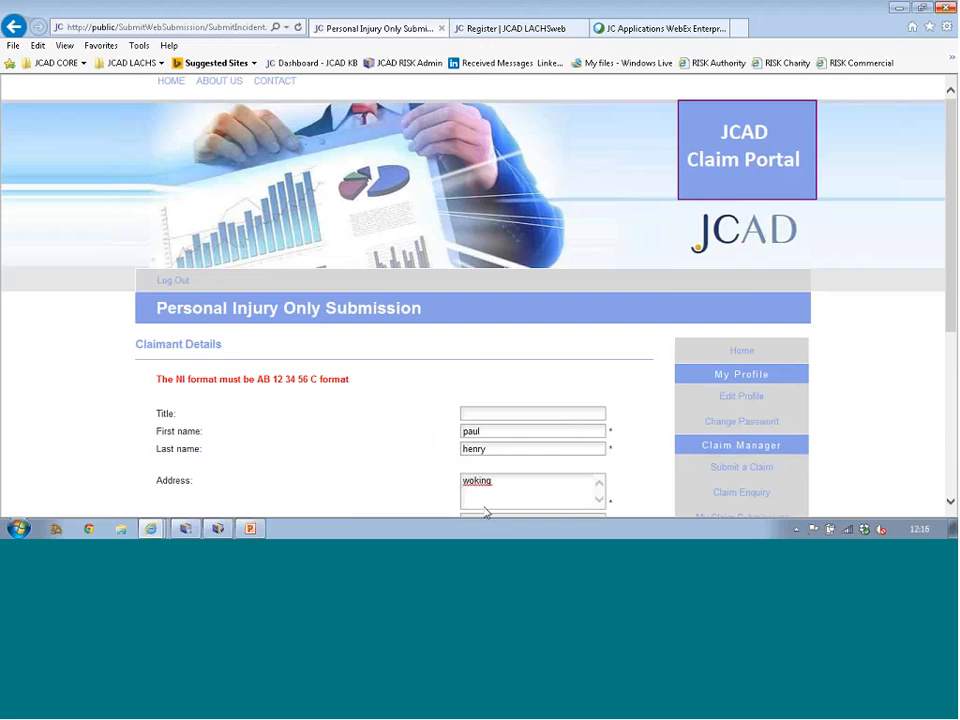
{"action": "scroll", "coordinate": [296, 386], "scroll_direction": "down", "scroll_amount": 5}
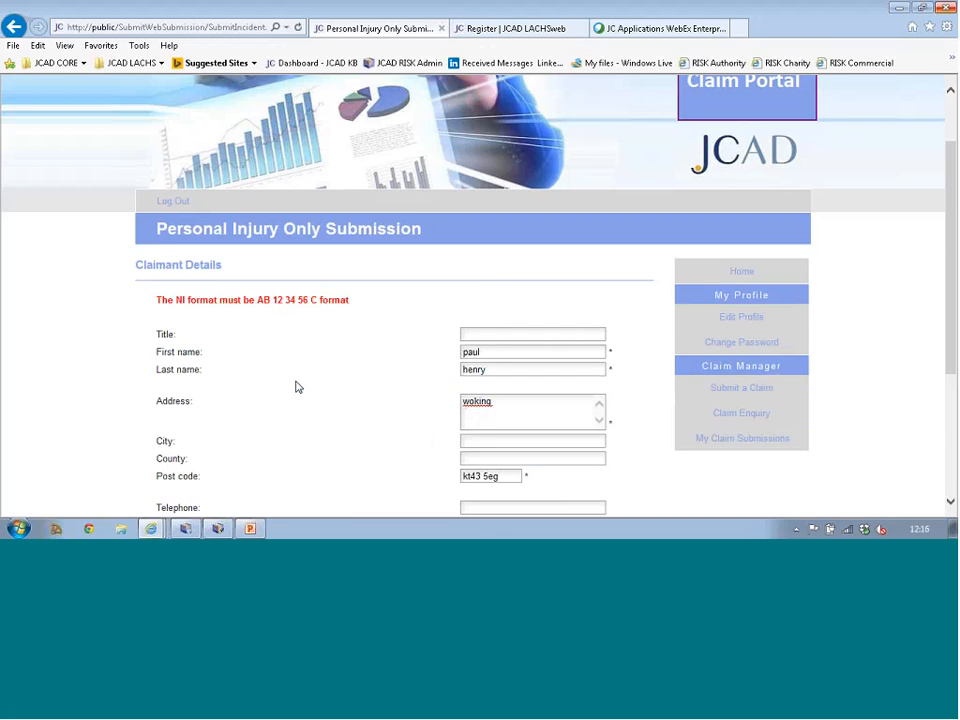
{"action": "left_click_drag", "start_coordinate": [489, 389], "coordinate": [453, 389]}
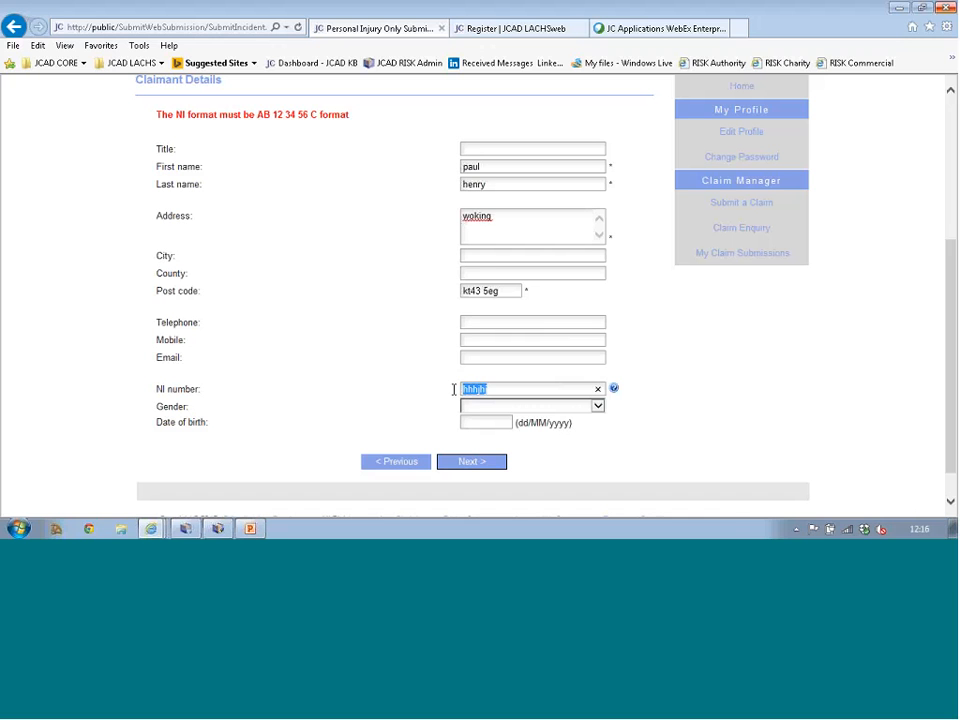
{"action": "left_click", "coordinate": [471, 461]}
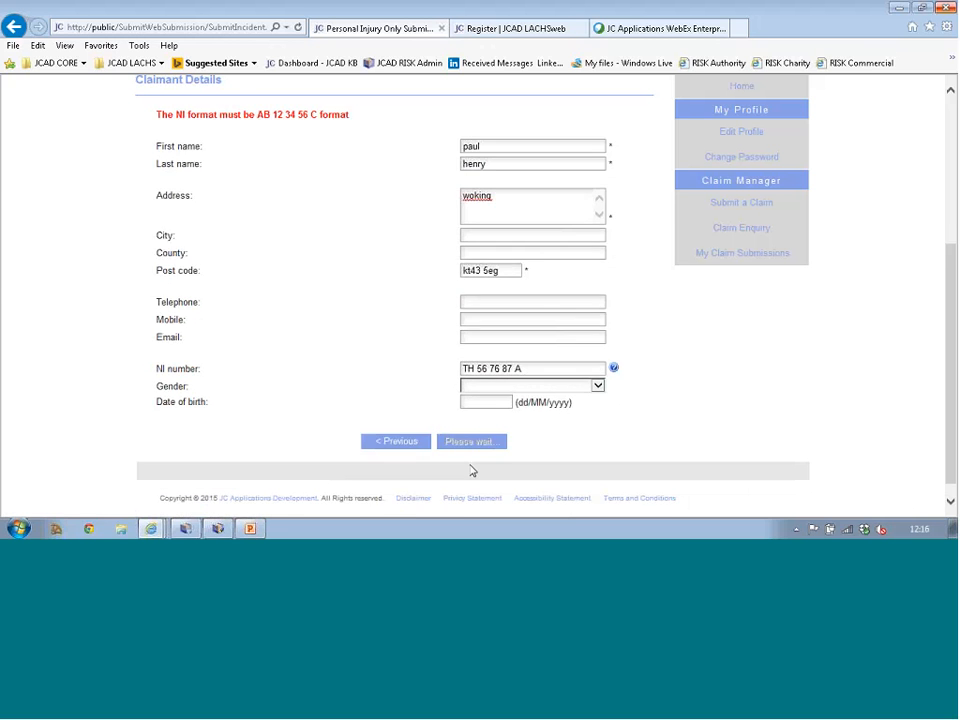
{"action": "scroll", "coordinate": [469, 430], "scroll_direction": "down", "scroll_amount": 2}
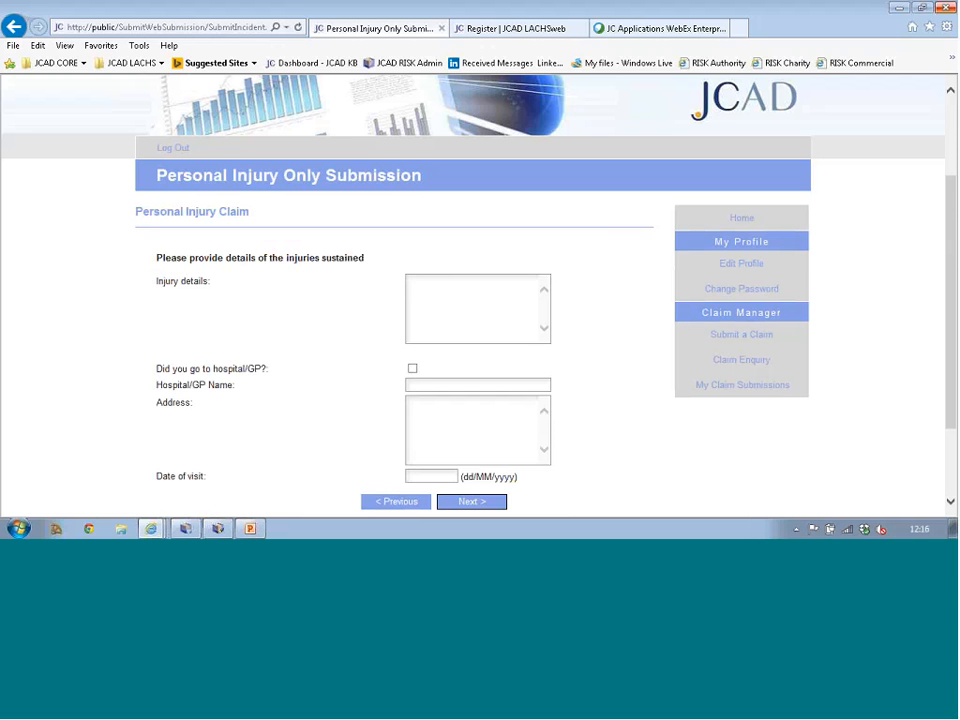
Step: Describe the injury as 'hurt hand' and record a hospital/GP visit with the doctor's name
{"action": "type", "text": "hurt hand"}
{"action": "left_click", "coordinate": [413, 369]}
{"action": "left_click", "coordinate": [420, 386]}
{"action": "type", "text": "dr barker"}
{"action": "left_click", "coordinate": [476, 503]}
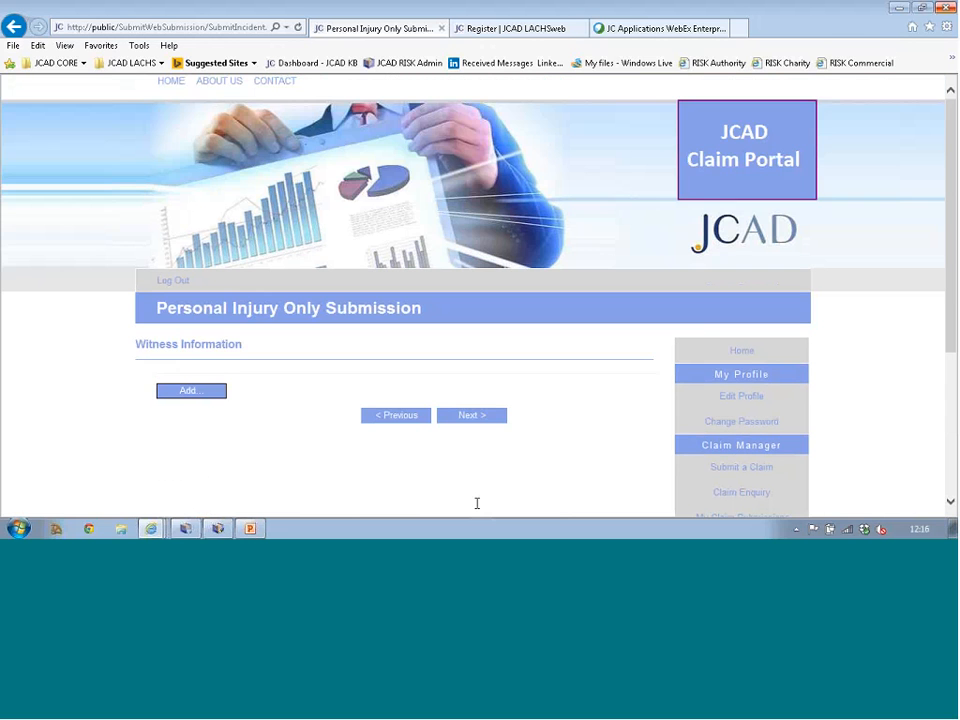
Step: Add a Witness representative with first and last name and continue to Supporting Documents
{"action": "left_click", "coordinate": [199, 402]}
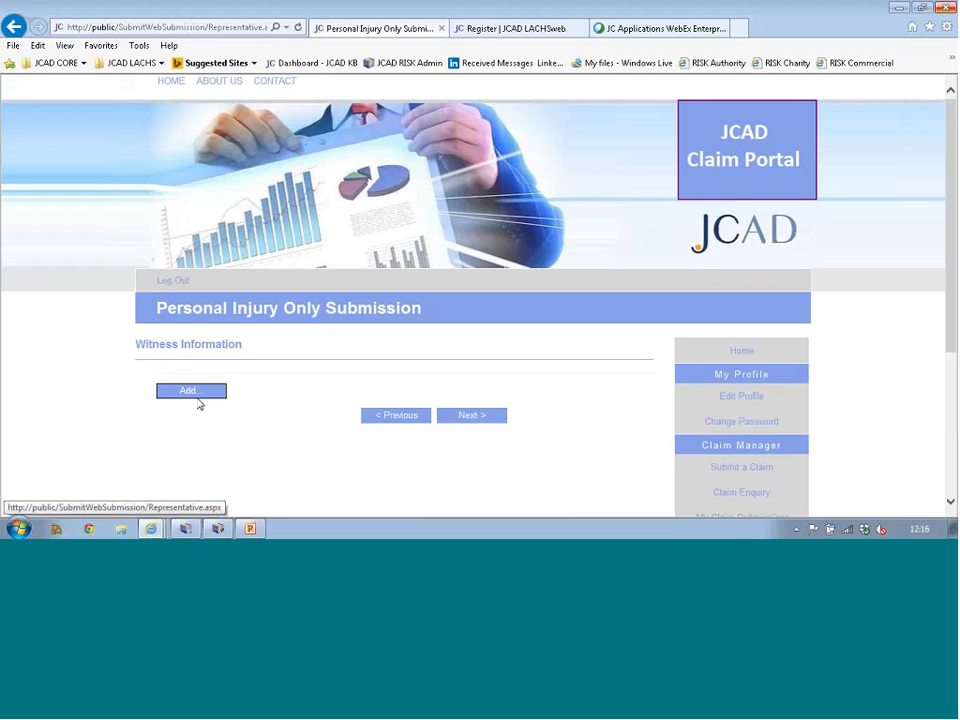
{"action": "left_click", "coordinate": [197, 391]}
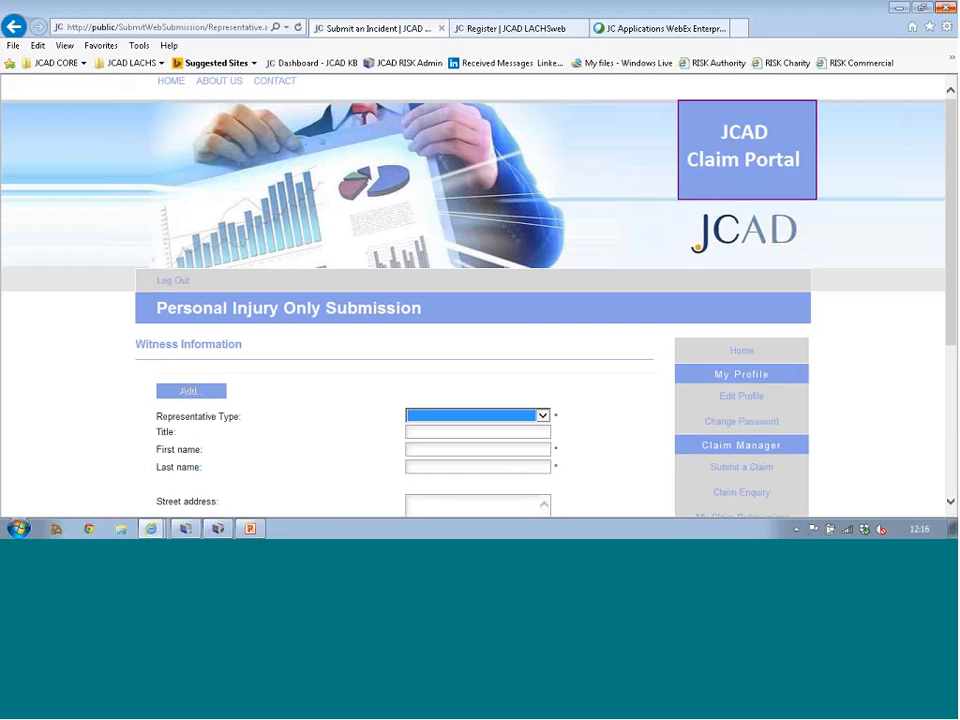
{"action": "left_click", "coordinate": [544, 416]}
{"action": "left_click", "coordinate": [470, 427]}
{"action": "left_click", "coordinate": [492, 448]}
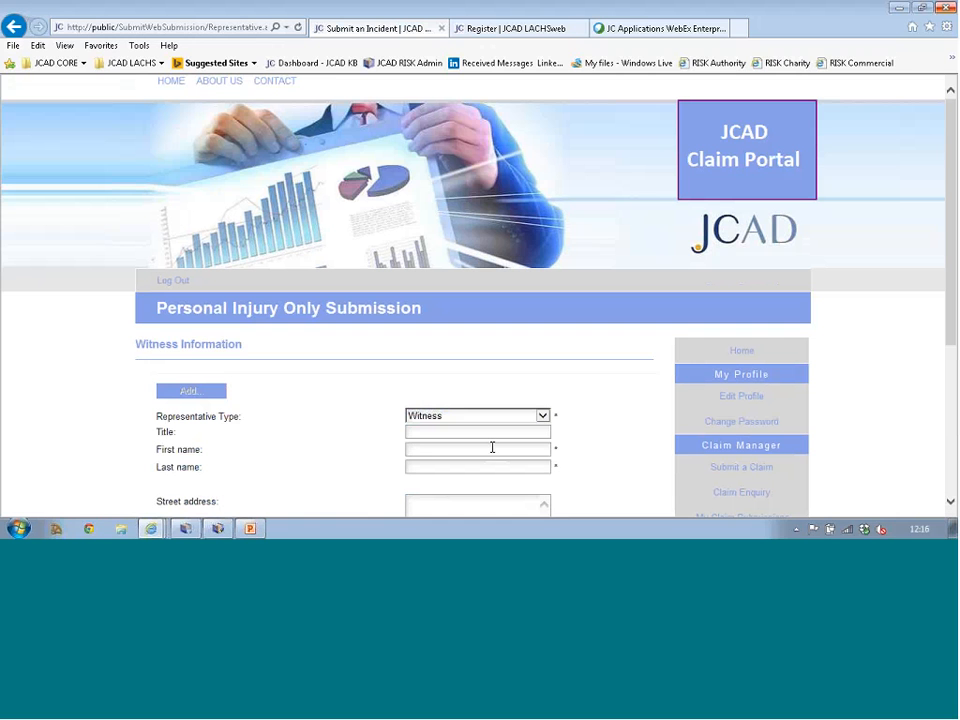
{"action": "key", "text": "Tab"}
{"action": "scroll", "coordinate": [487, 452], "scroll_direction": "down", "scroll_amount": 3}
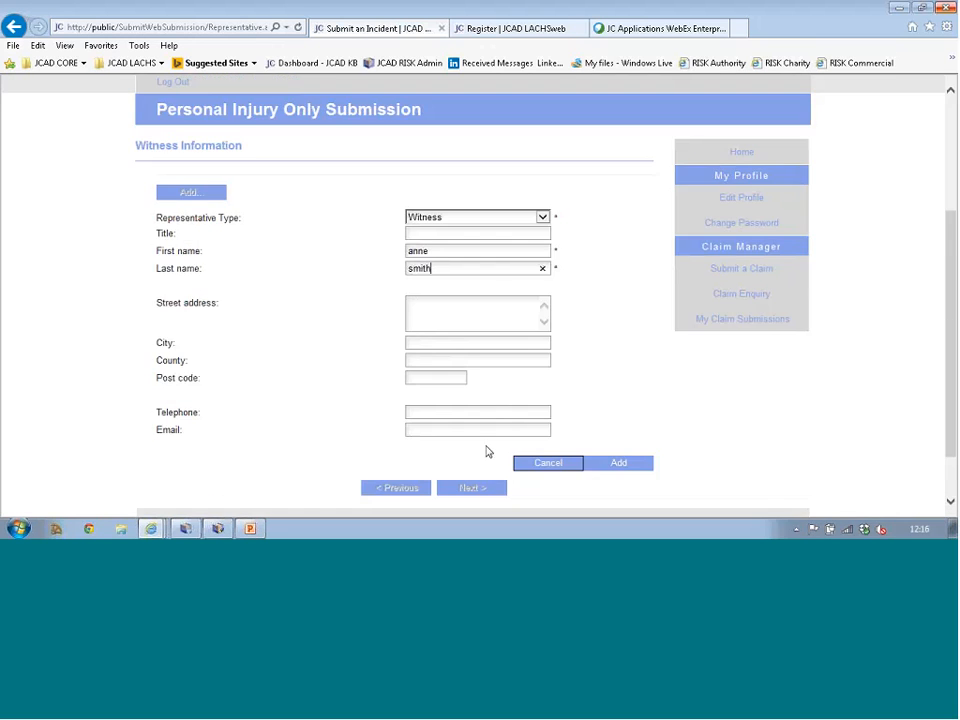
{"action": "left_click", "coordinate": [624, 463]}
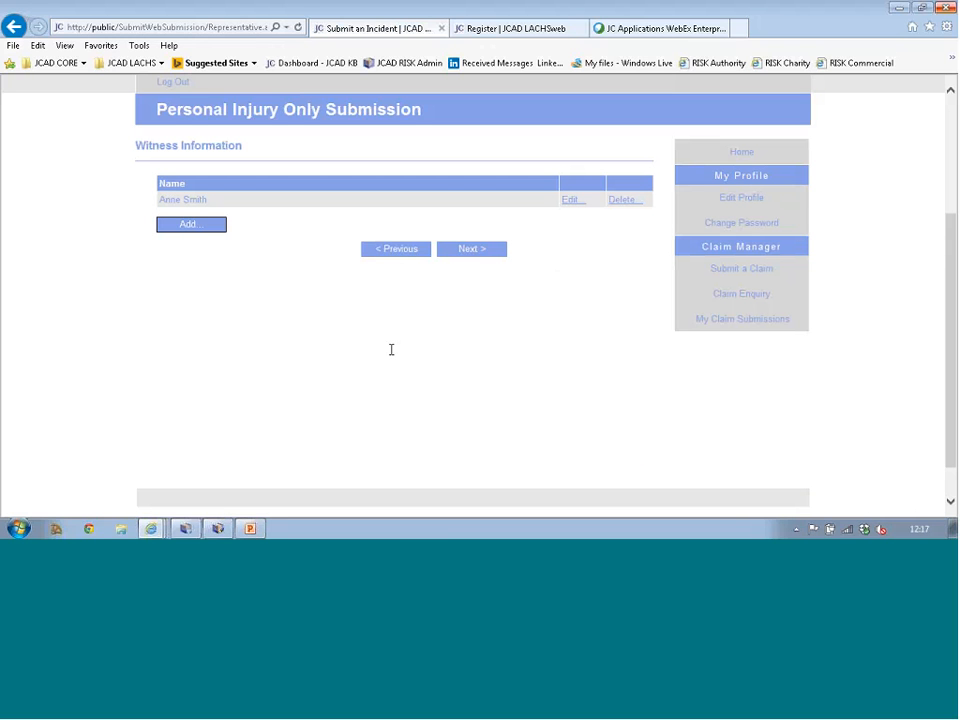
{"action": "left_click", "coordinate": [471, 249]}
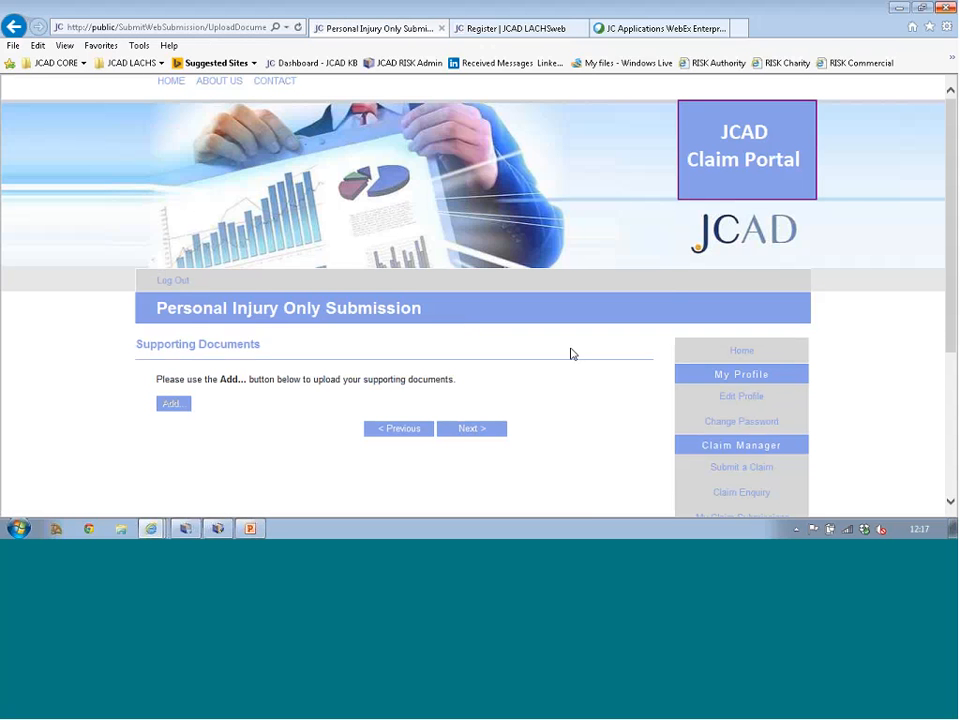
Step: Attach survey 2012.pdf as a supporting document
{"action": "left_click", "coordinate": [174, 405]}
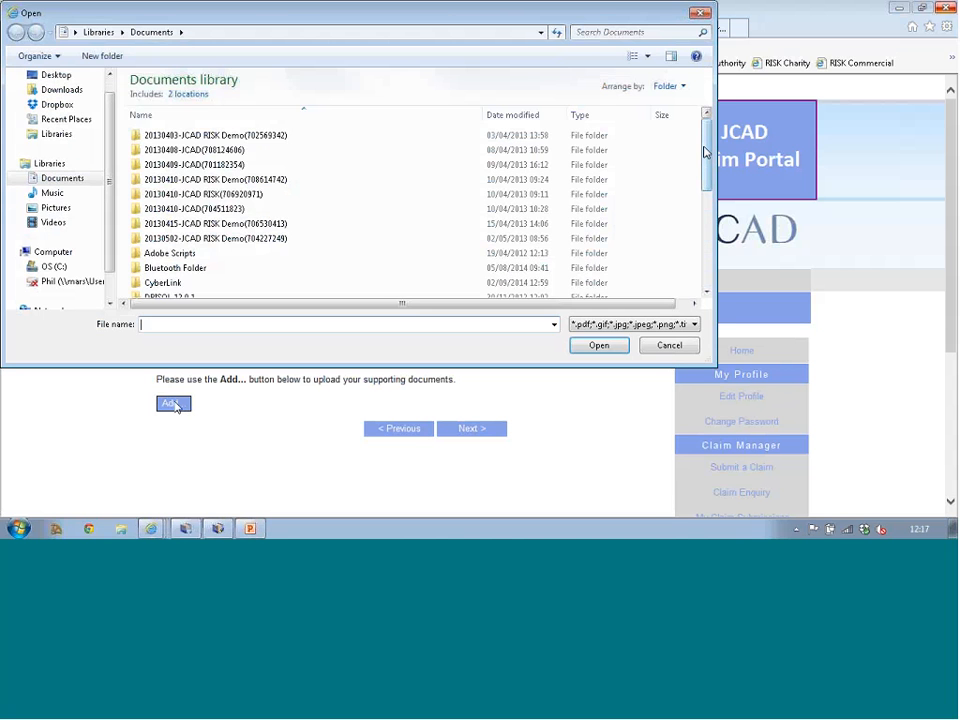
{"action": "left_click_drag", "start_coordinate": [705, 157], "coordinate": [707, 252]}
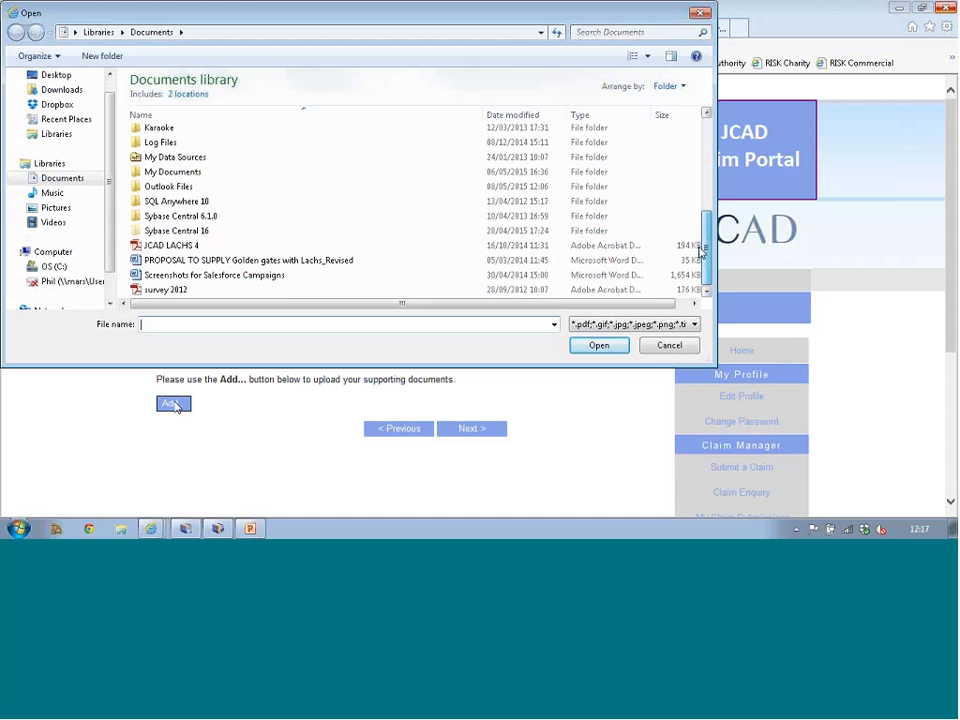
{"action": "left_click", "coordinate": [180, 289]}
{"action": "left_click", "coordinate": [592, 346]}
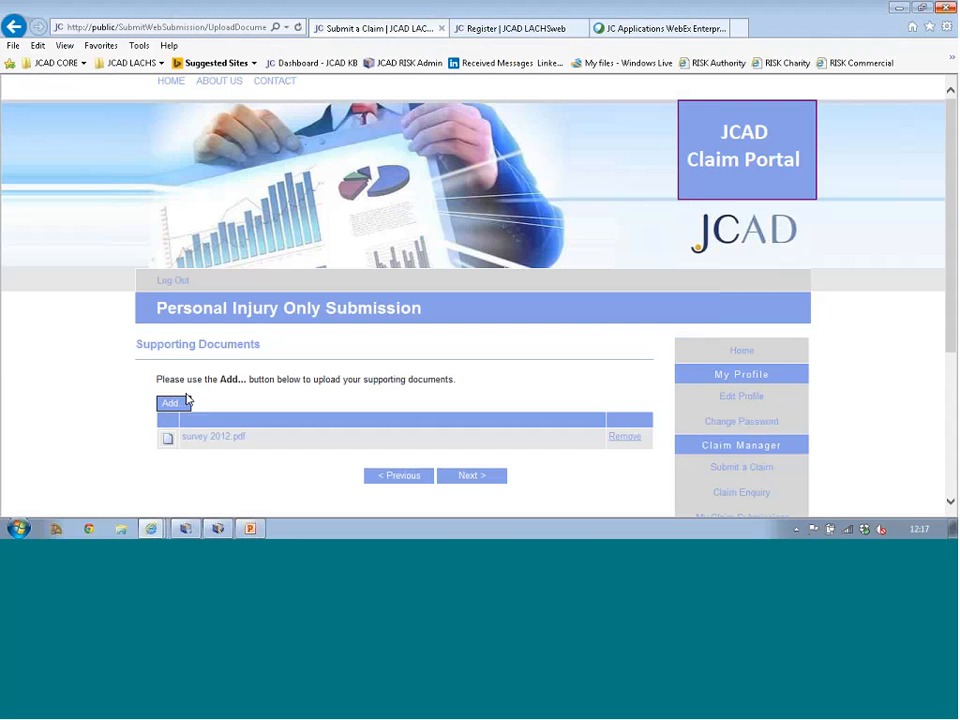
Step: Continue to the confirmation page and scroll through the claim summary
{"action": "left_click", "coordinate": [472, 475]}
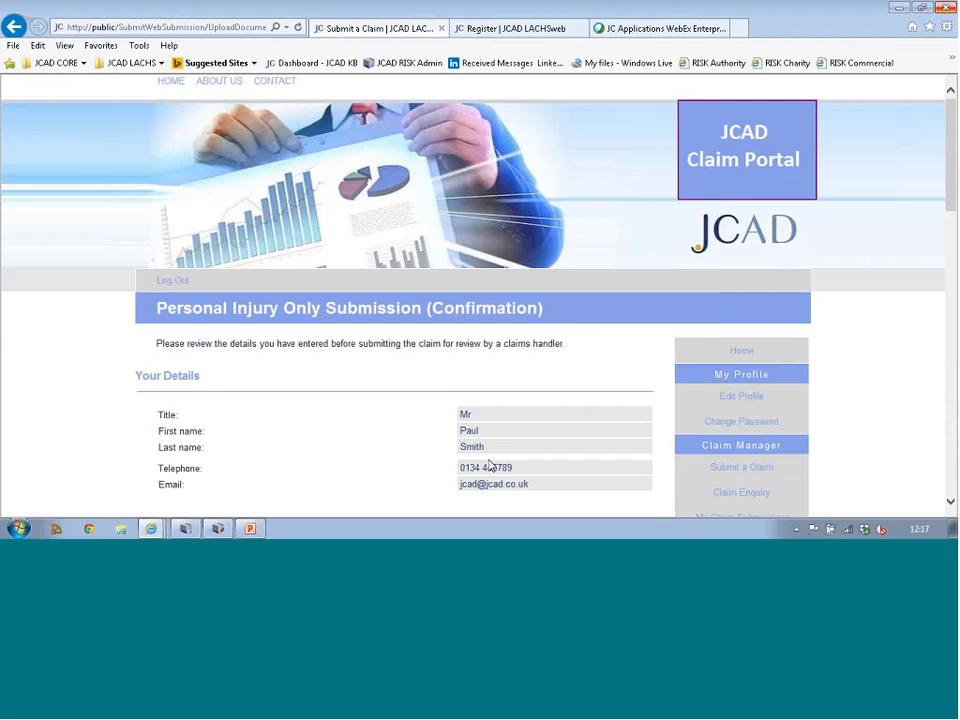
{"action": "scroll", "coordinate": [500, 448], "scroll_direction": "down", "scroll_amount": 1}
{"action": "scroll", "coordinate": [500, 448], "scroll_direction": "down", "scroll_amount": 1}
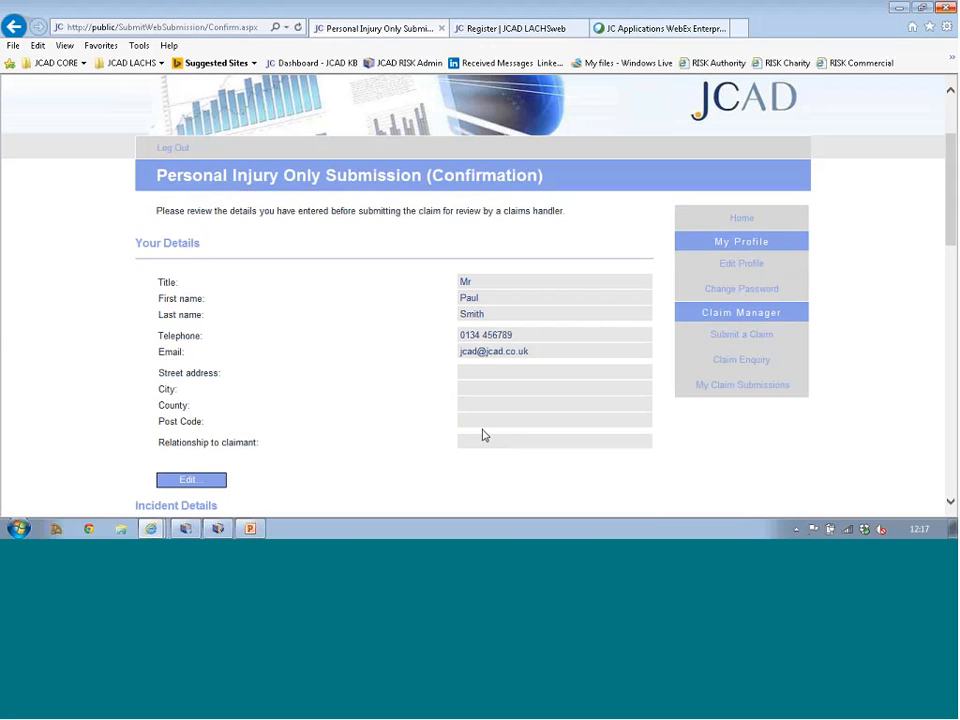
{"action": "scroll", "coordinate": [482, 435], "scroll_direction": "down", "scroll_amount": 1}
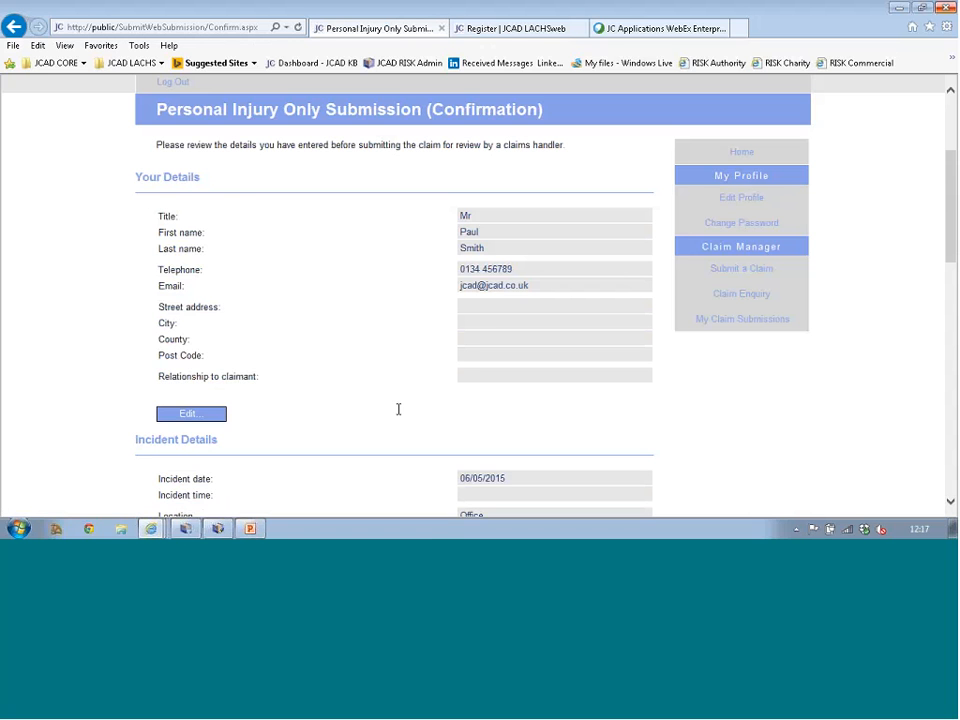
{"action": "scroll", "coordinate": [326, 407], "scroll_direction": "down", "scroll_amount": 6}
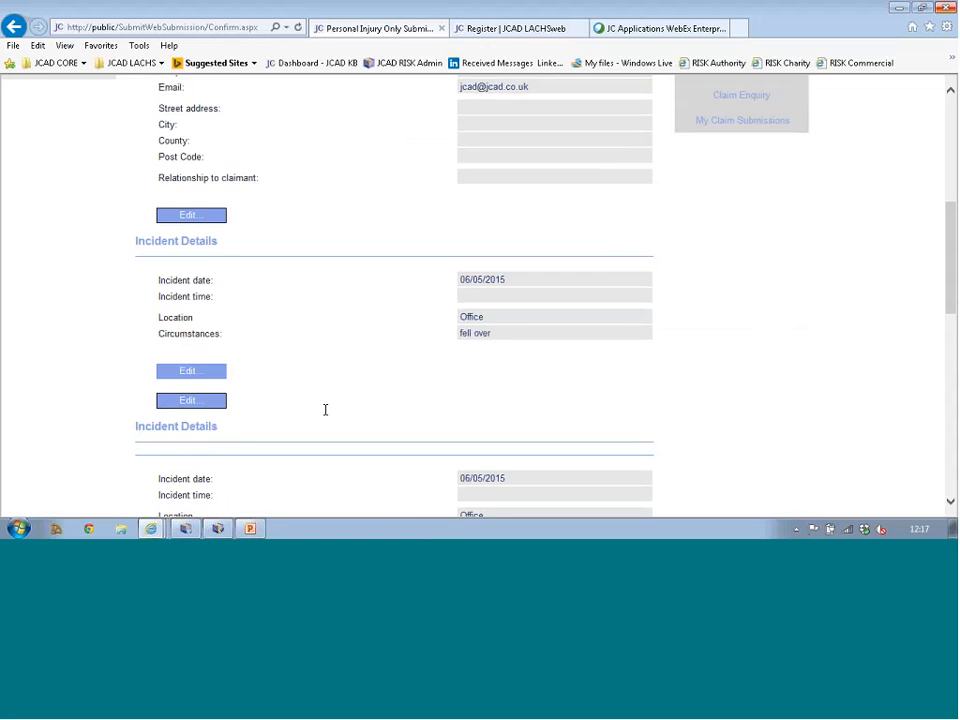
{"action": "scroll", "coordinate": [325, 408], "scroll_direction": "down", "scroll_amount": 5}
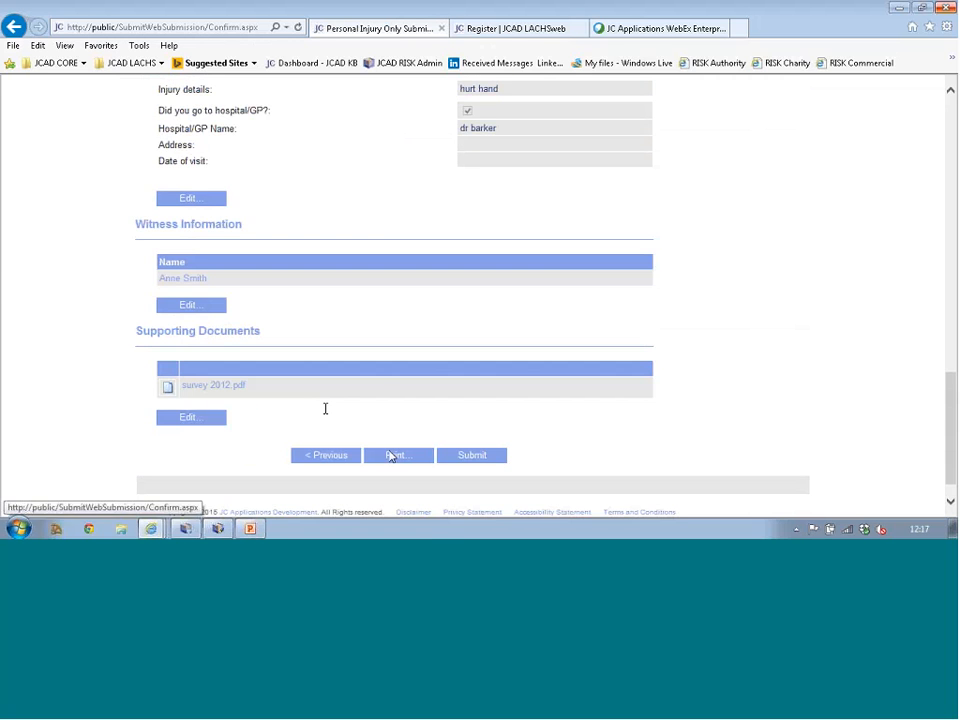
Step: Submit the claim, select its issued reference number, and switch to LACHS Review Web Submissions
{"action": "left_click", "coordinate": [443, 460]}
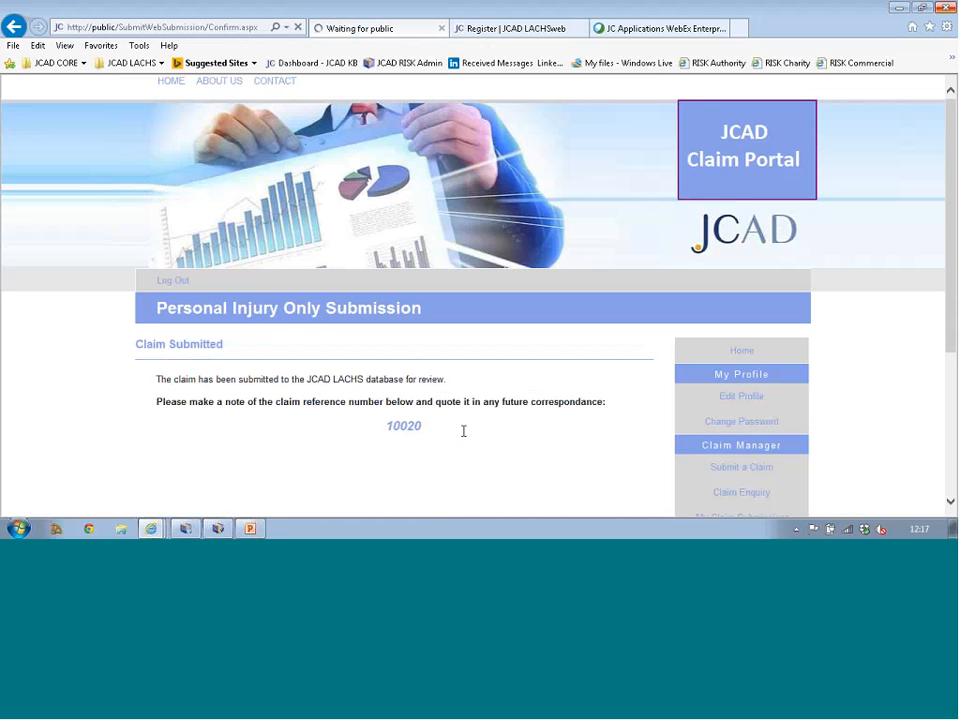
{"action": "left_click_drag", "start_coordinate": [426, 427], "coordinate": [389, 431]}
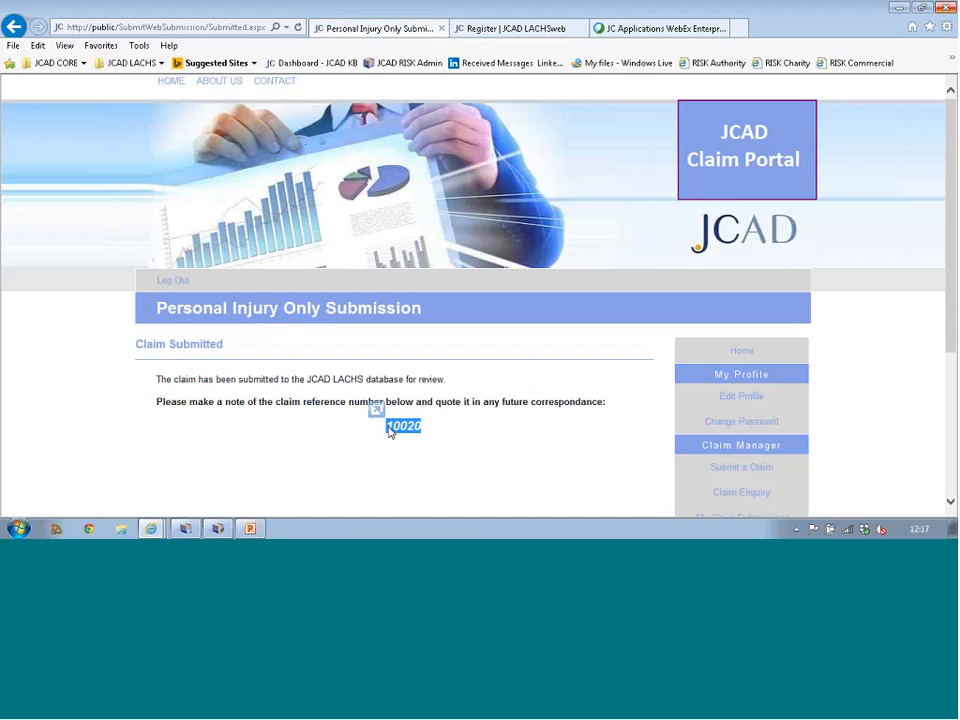
{"action": "scroll", "coordinate": [508, 432], "scroll_direction": "down", "scroll_amount": 3}
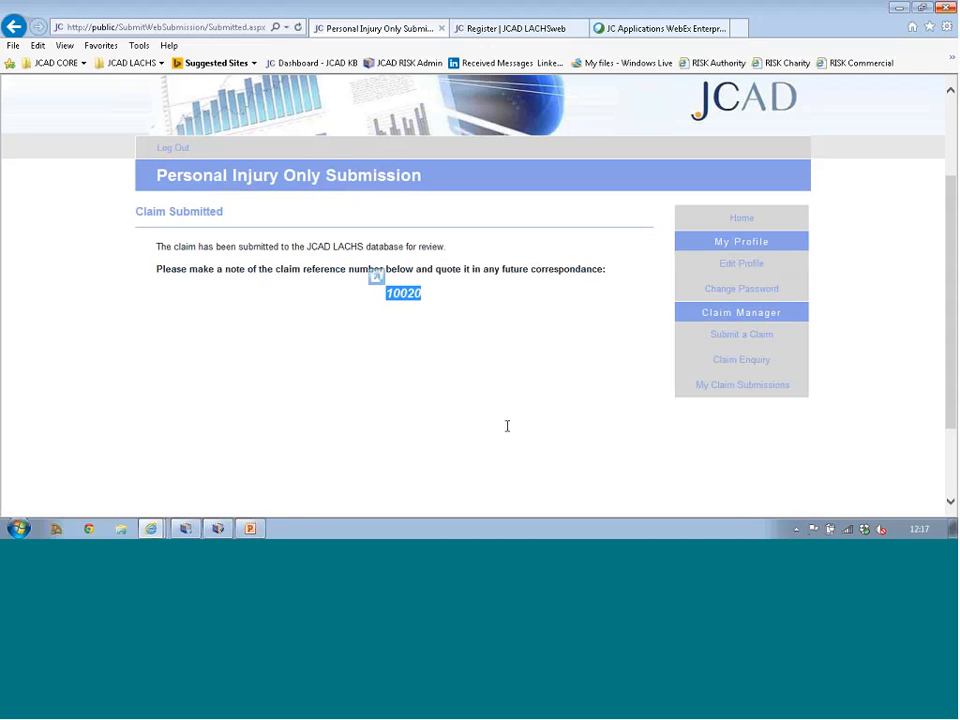
{"action": "left_click", "coordinate": [189, 531]}
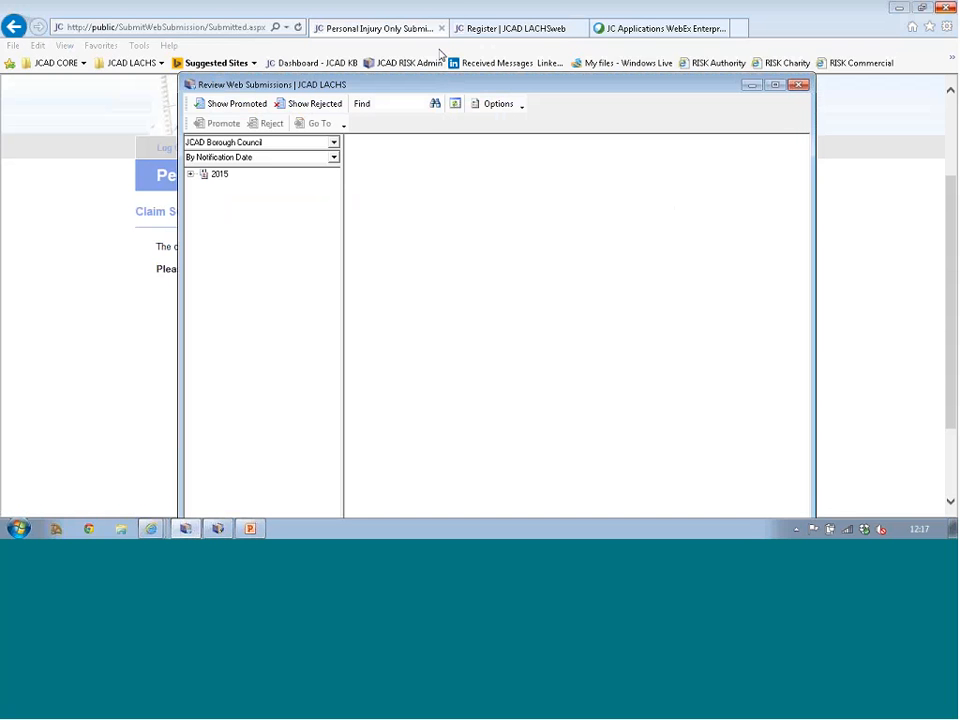
Step: Open the 2015 > May web submission, review its details, then cancel the Reject form
{"action": "left_click_drag", "start_coordinate": [458, 84], "coordinate": [441, 43]}
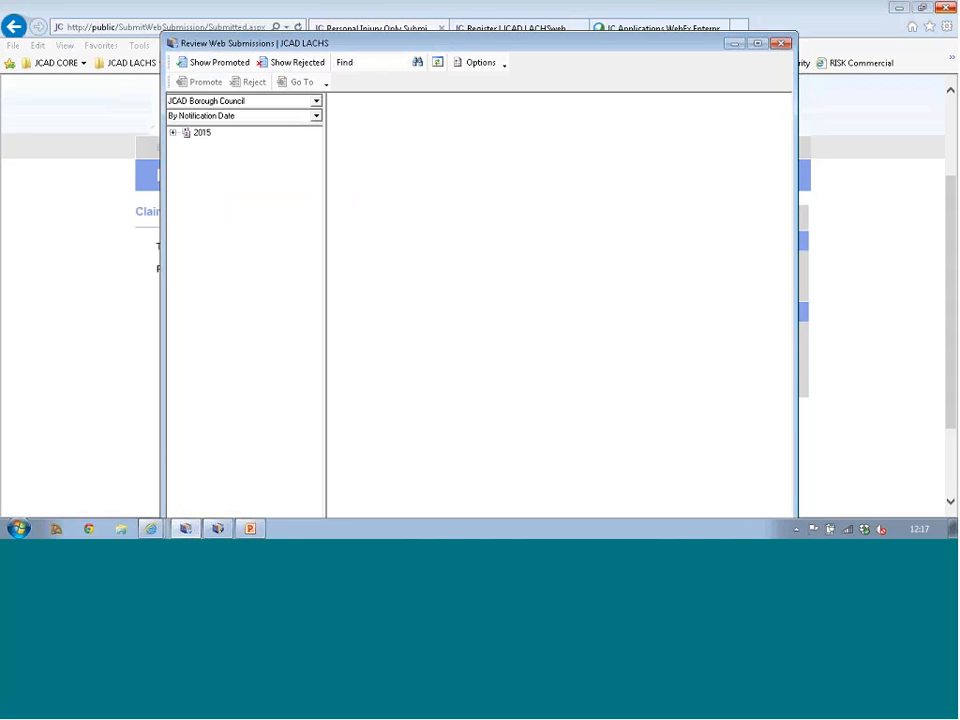
{"action": "left_click", "coordinate": [172, 133]}
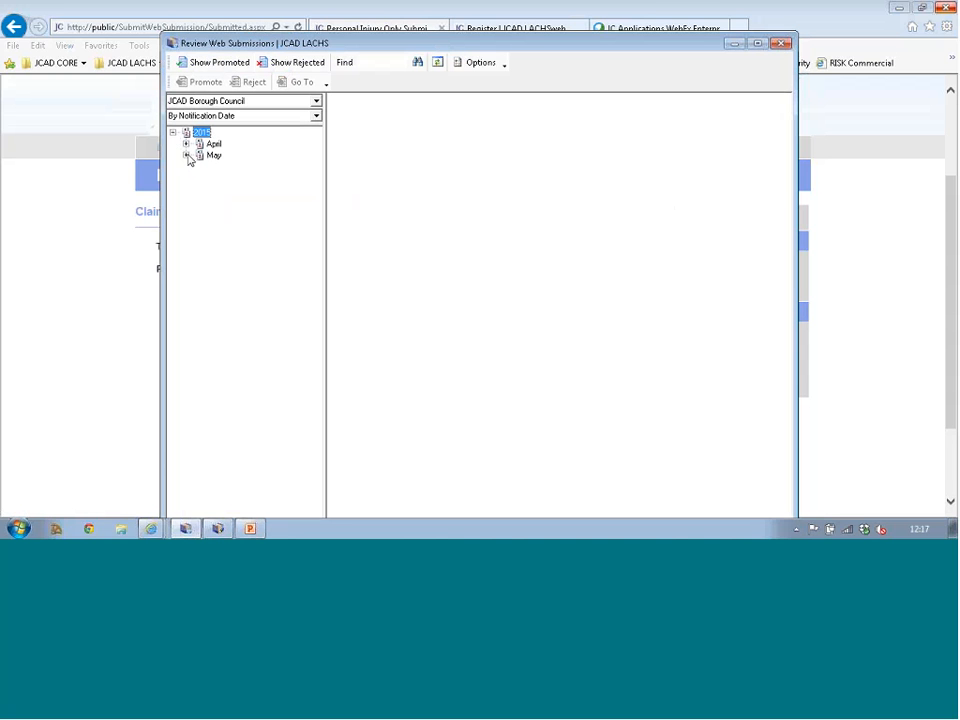
{"action": "left_click", "coordinate": [187, 156]}
{"action": "left_click", "coordinate": [231, 167]}
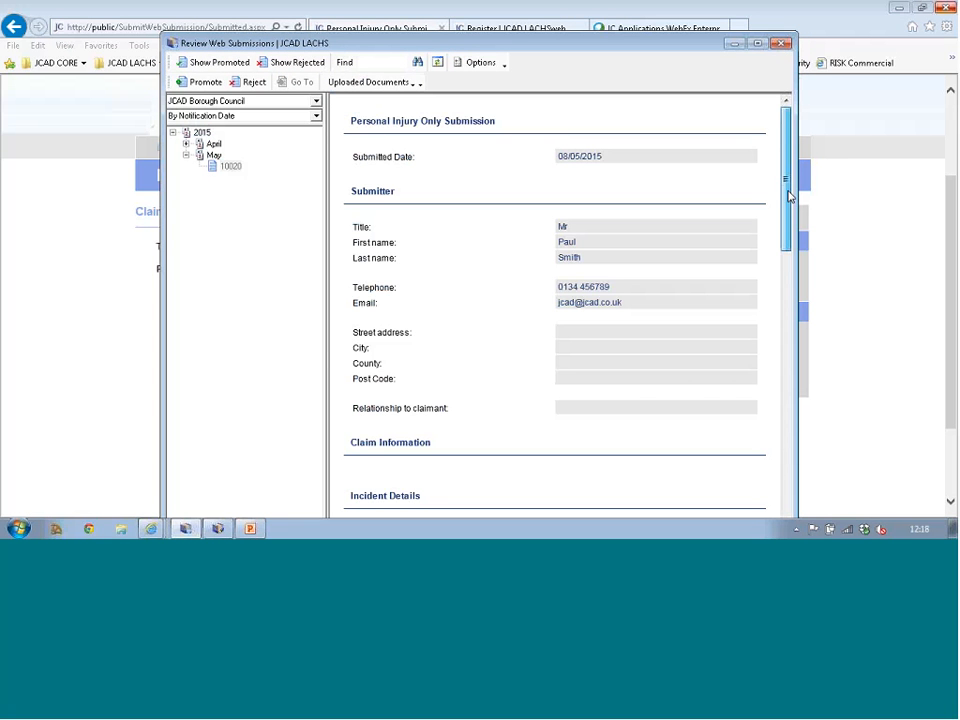
{"action": "left_click_drag", "start_coordinate": [789, 193], "coordinate": [757, 444]}
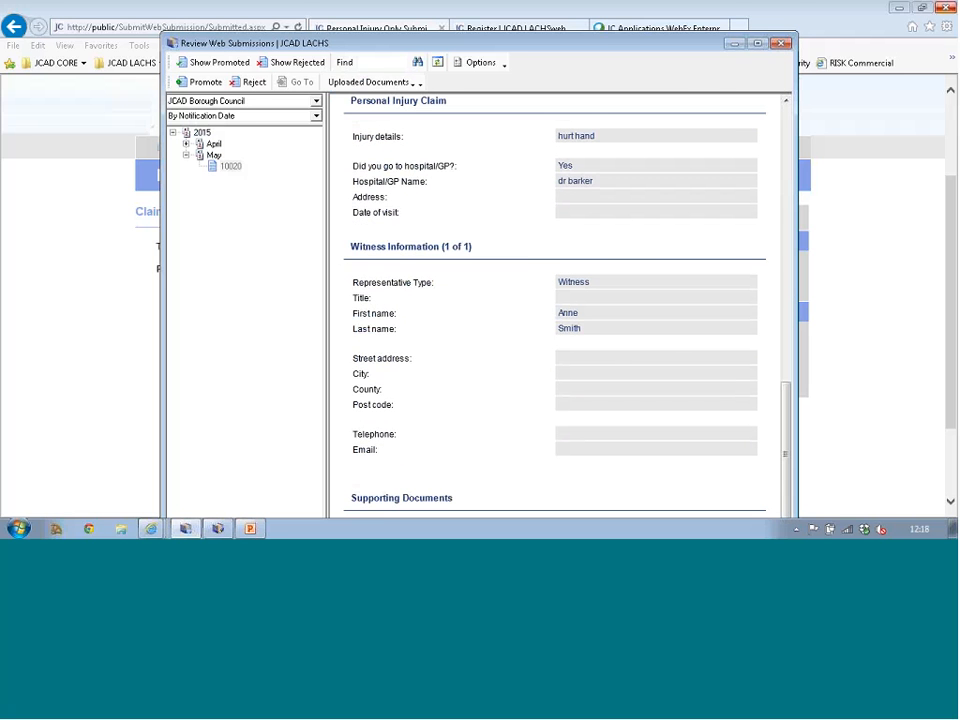
{"action": "left_click_drag", "start_coordinate": [587, 43], "coordinate": [593, 13]}
{"action": "left_click", "coordinate": [256, 52]}
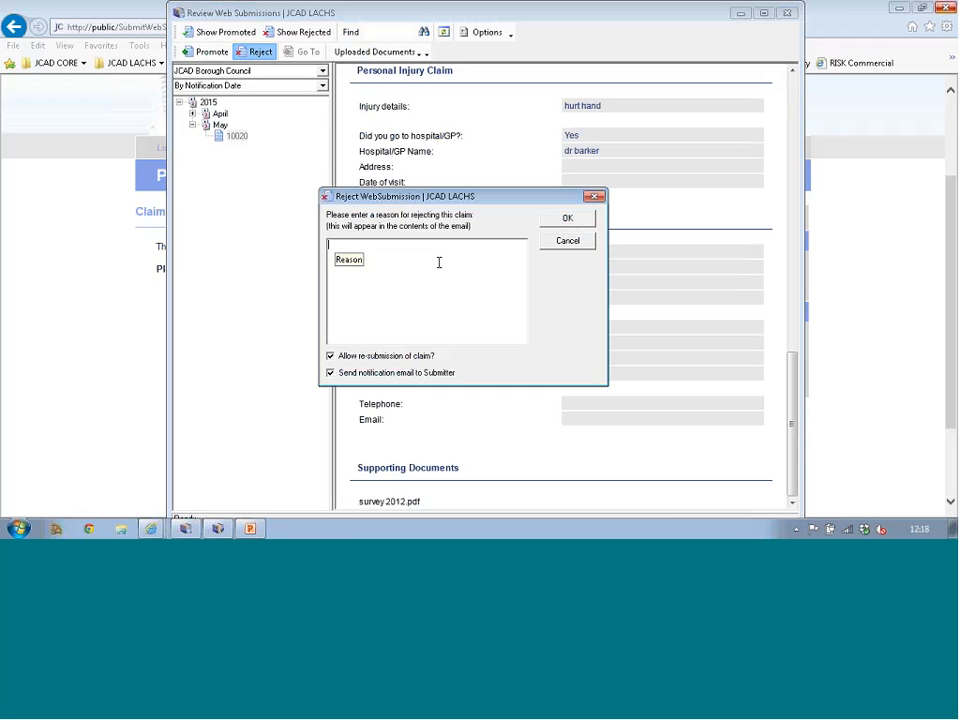
{"action": "left_click", "coordinate": [564, 241]}
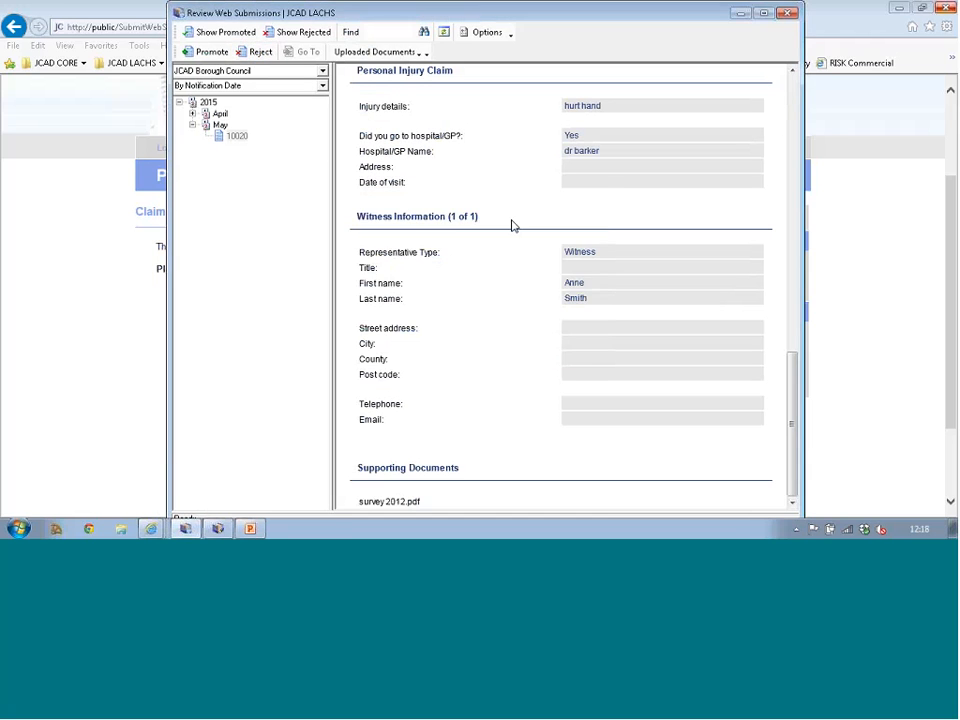
Step: Promote the submission with policy 14PL Public Liability, department CL02 Stourport Sports Centre, handler 01
{"action": "left_click", "coordinate": [211, 52]}
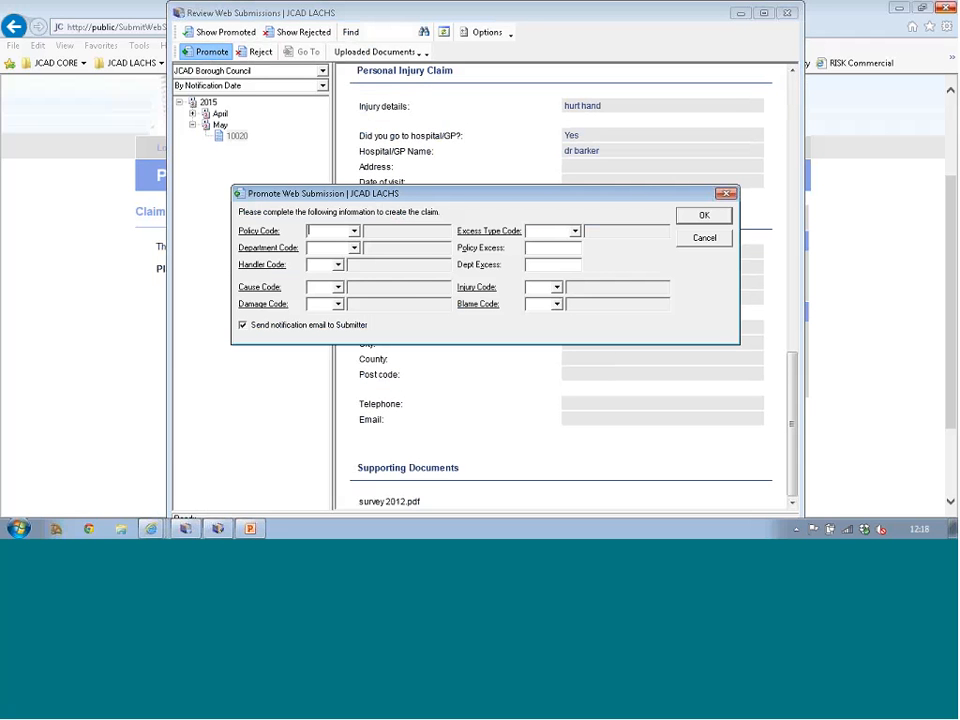
{"action": "left_click_drag", "start_coordinate": [453, 199], "coordinate": [453, 170]}
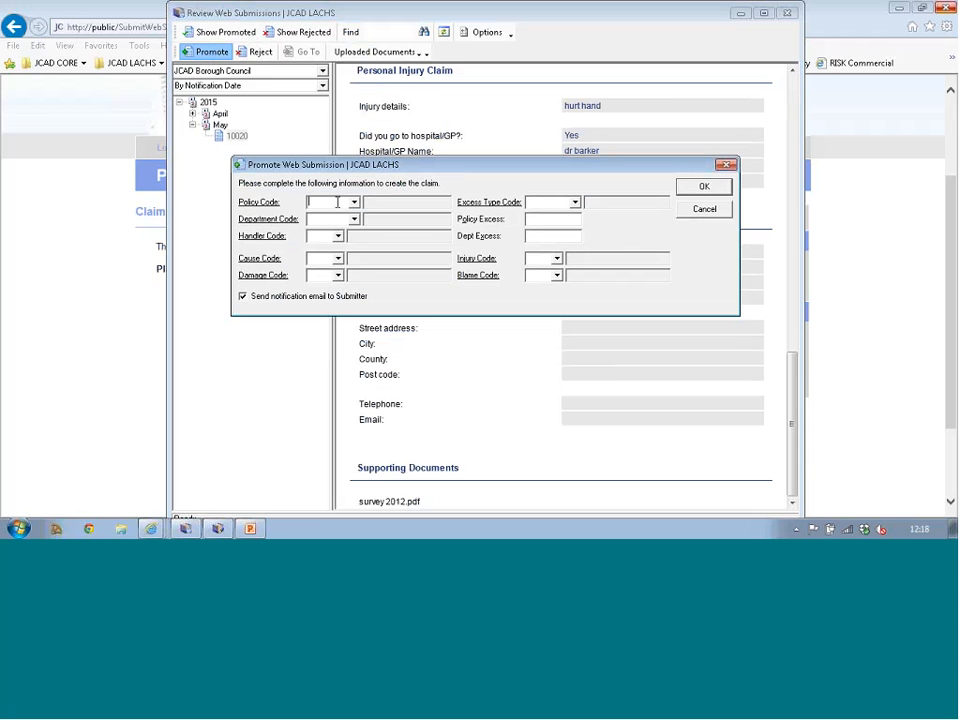
{"action": "type", "text": "14"}
{"action": "left_click", "coordinate": [354, 202]}
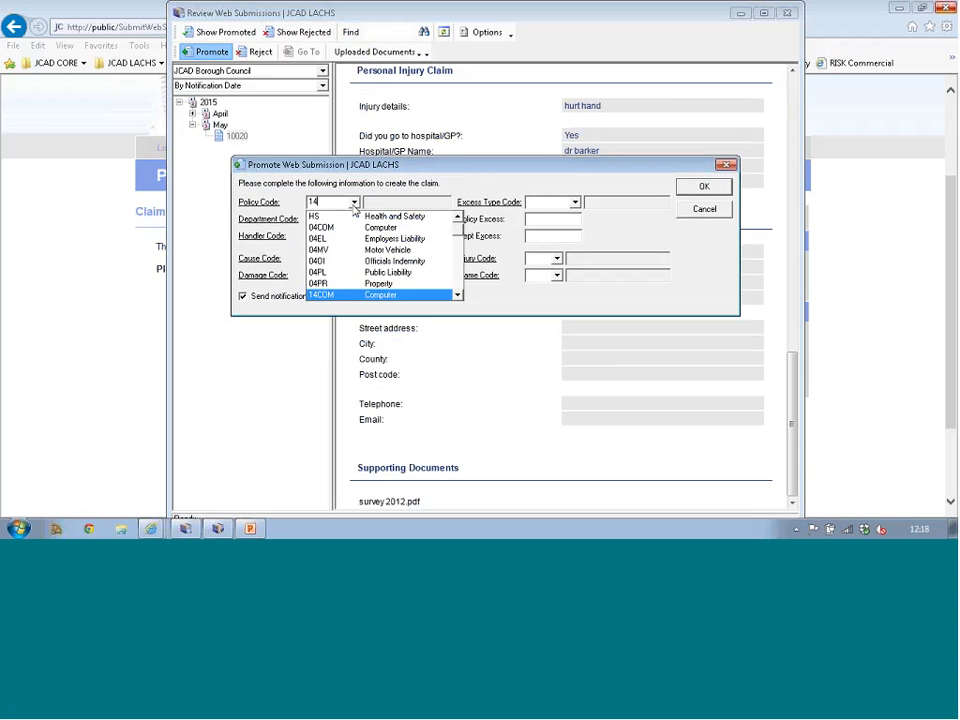
{"action": "left_click", "coordinate": [458, 295]}
{"action": "left_click", "coordinate": [458, 295]}
{"action": "left_click", "coordinate": [458, 295]}
{"action": "left_click", "coordinate": [458, 295]}
{"action": "left_click", "coordinate": [416, 295]}
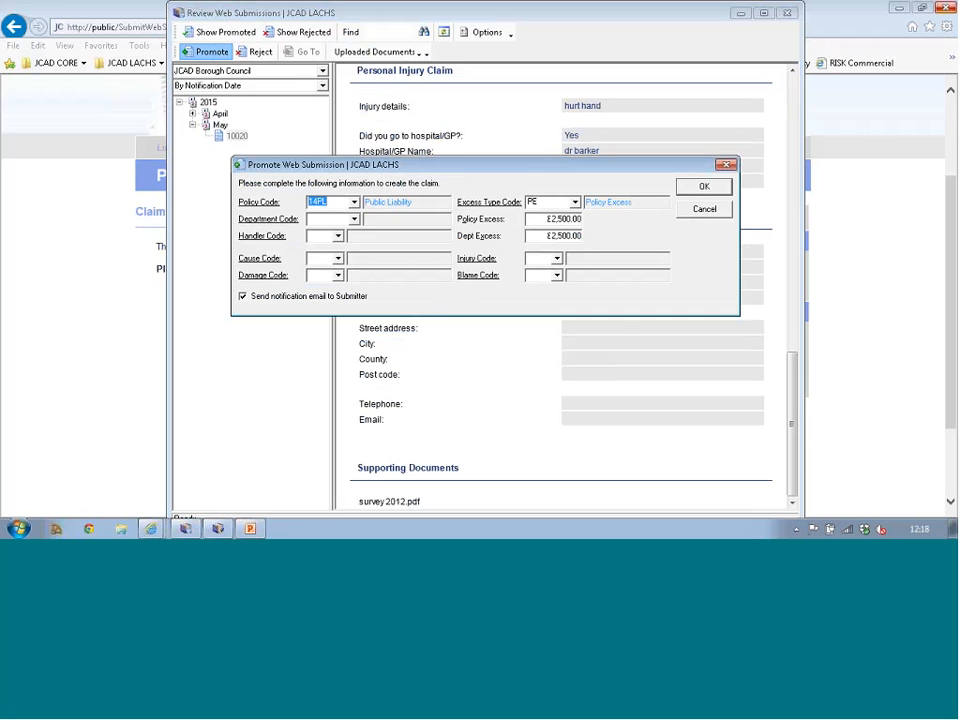
{"action": "left_click", "coordinate": [353, 218]}
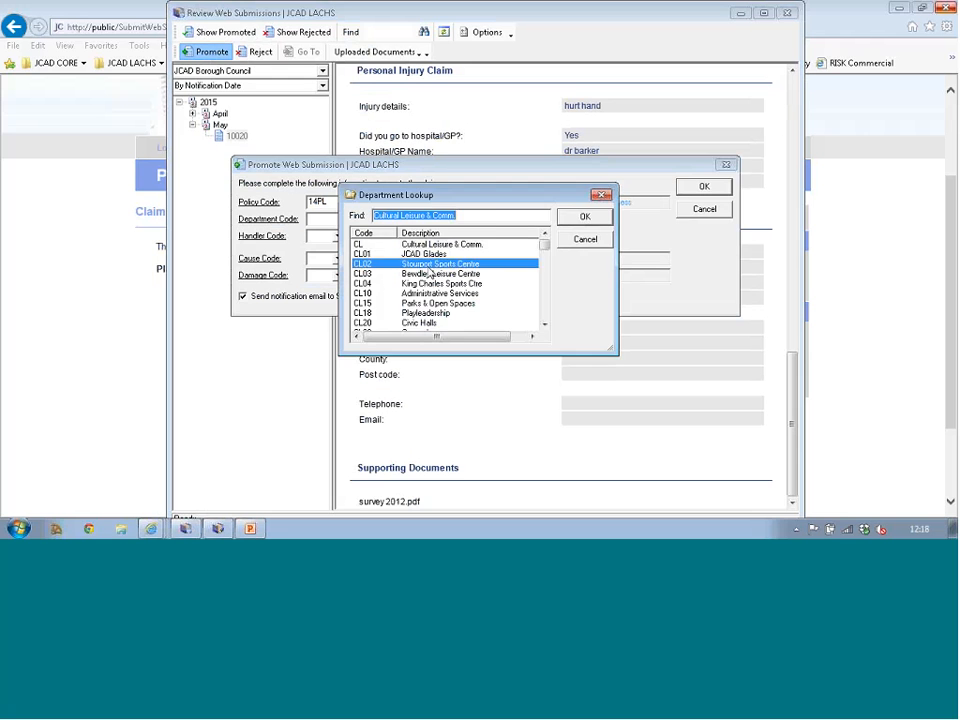
{"action": "double_click", "coordinate": [383, 264]}
{"action": "left_click", "coordinate": [338, 236]}
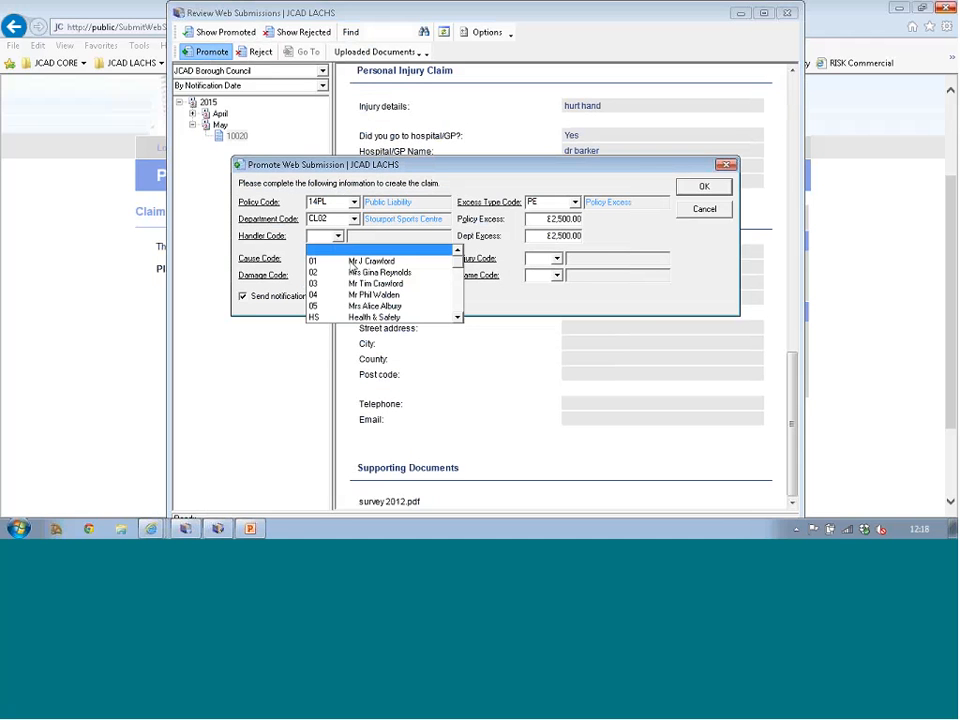
{"action": "left_click", "coordinate": [351, 261]}
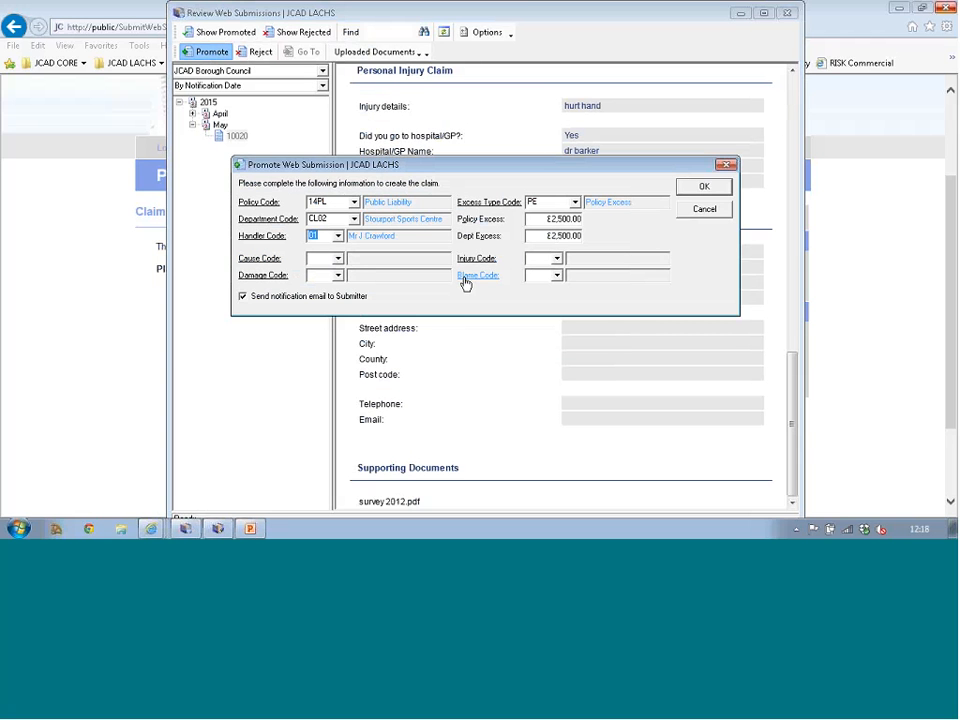
{"action": "left_click", "coordinate": [692, 190]}
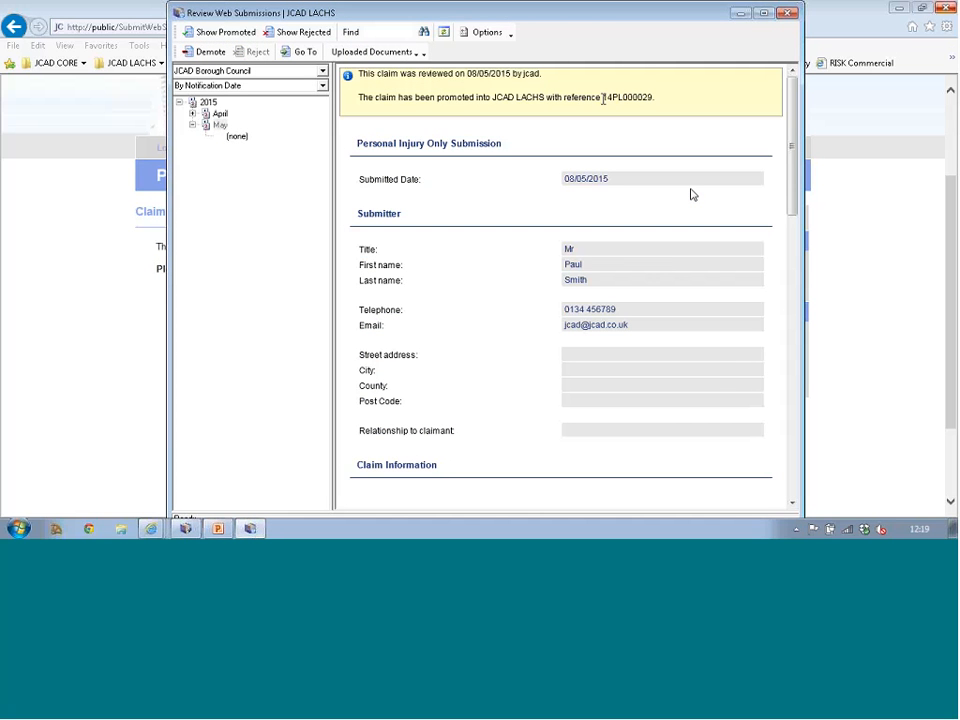
{"action": "left_click_drag", "start_coordinate": [603, 98], "coordinate": [655, 97]}
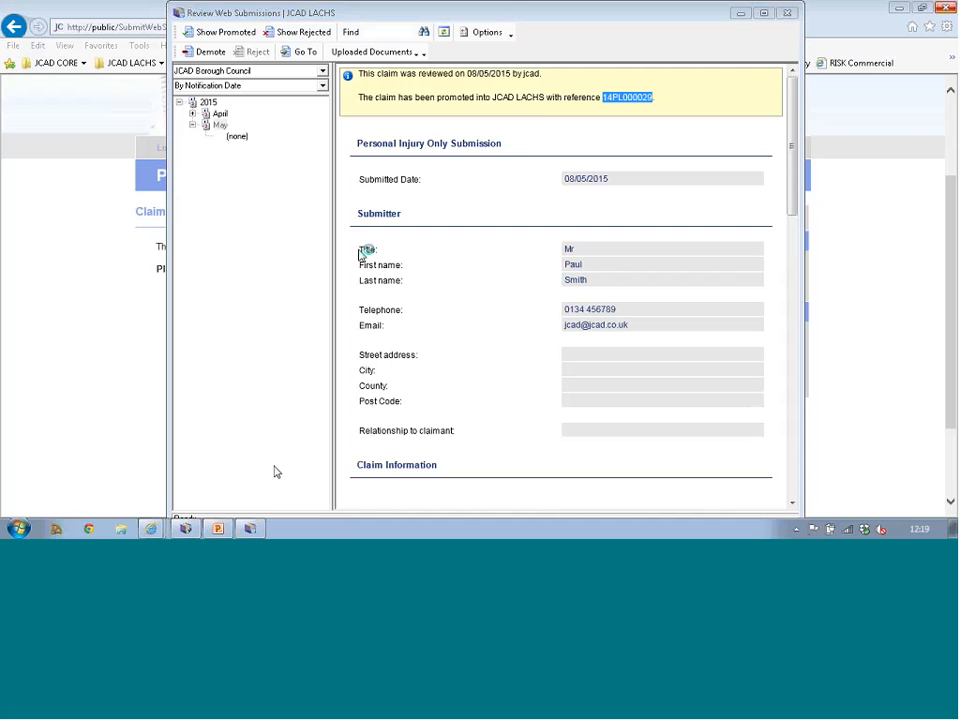
{"action": "left_click", "coordinate": [185, 528]}
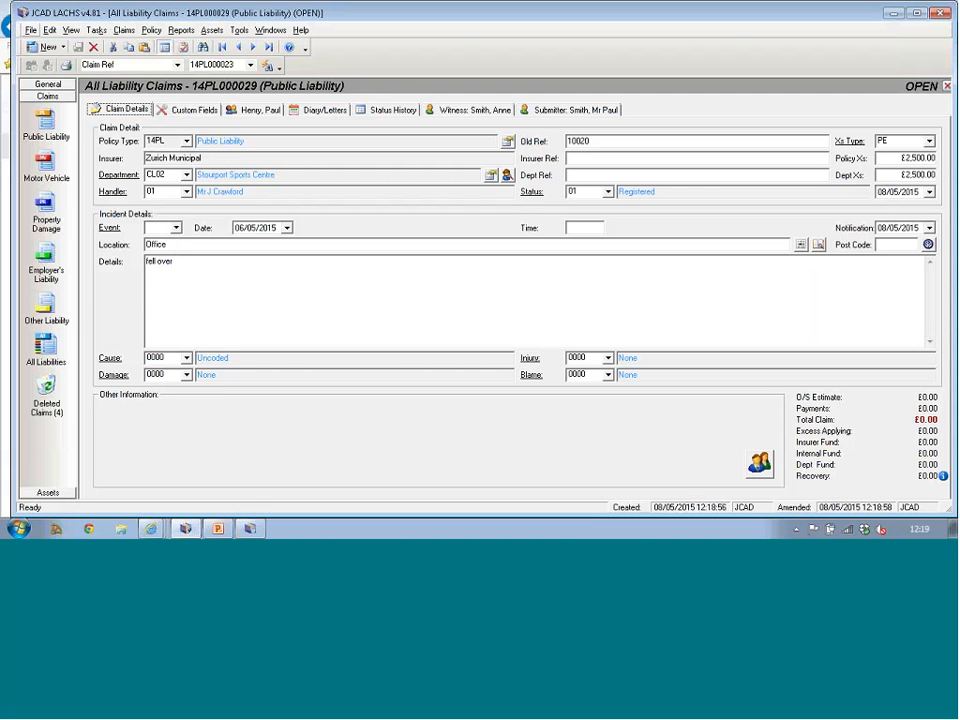
{"action": "left_click", "coordinate": [202, 111]}
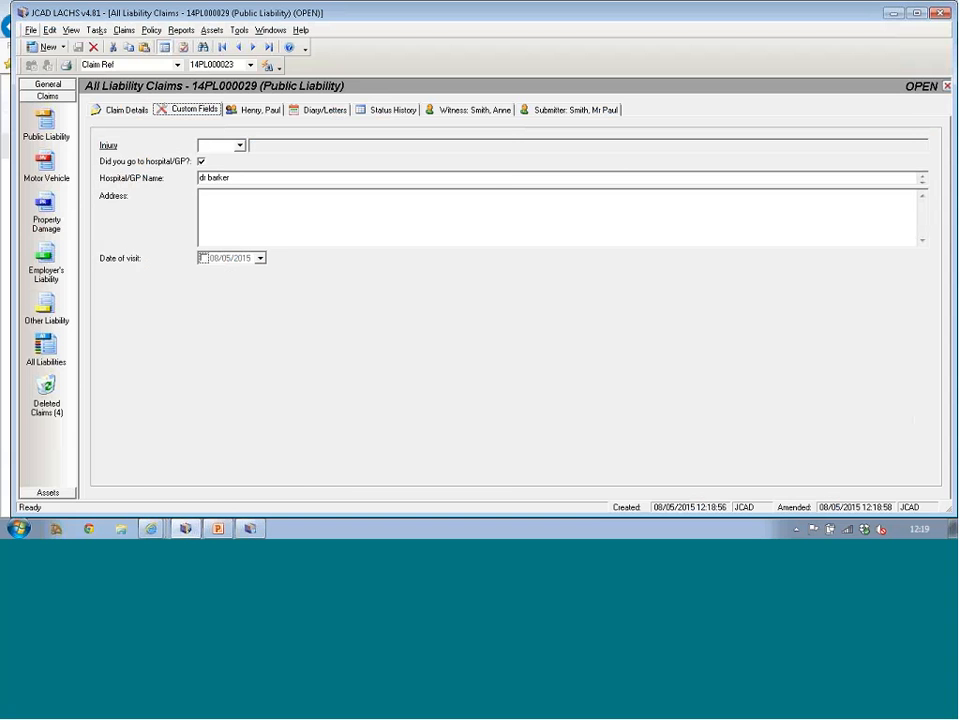
{"action": "left_click", "coordinate": [261, 109]}
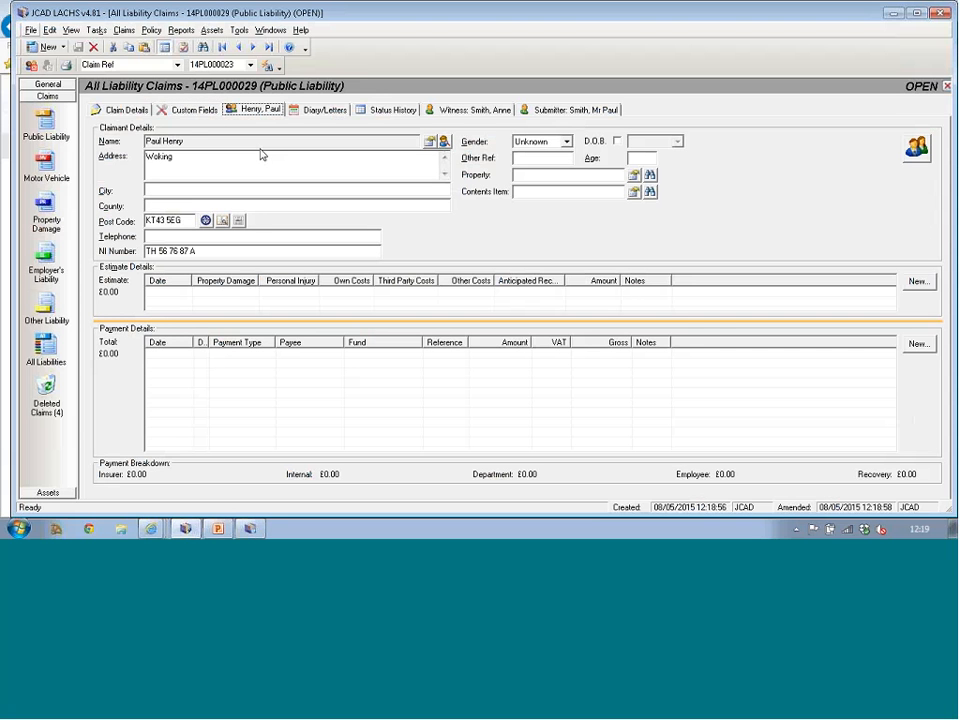
{"action": "left_click", "coordinate": [547, 112]}
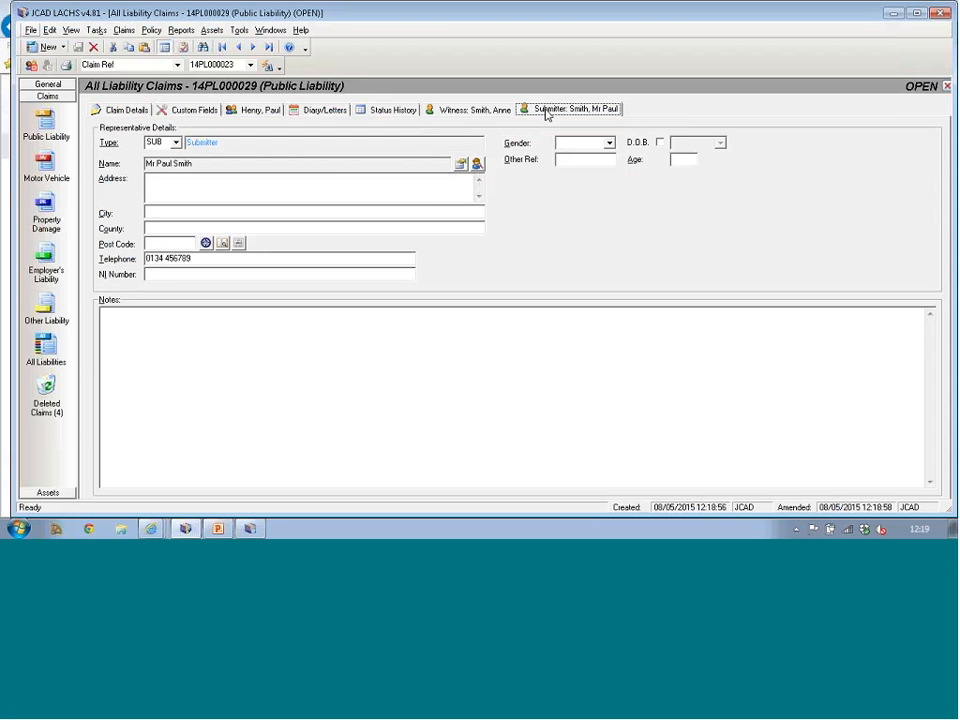
{"action": "left_click", "coordinate": [476, 109]}
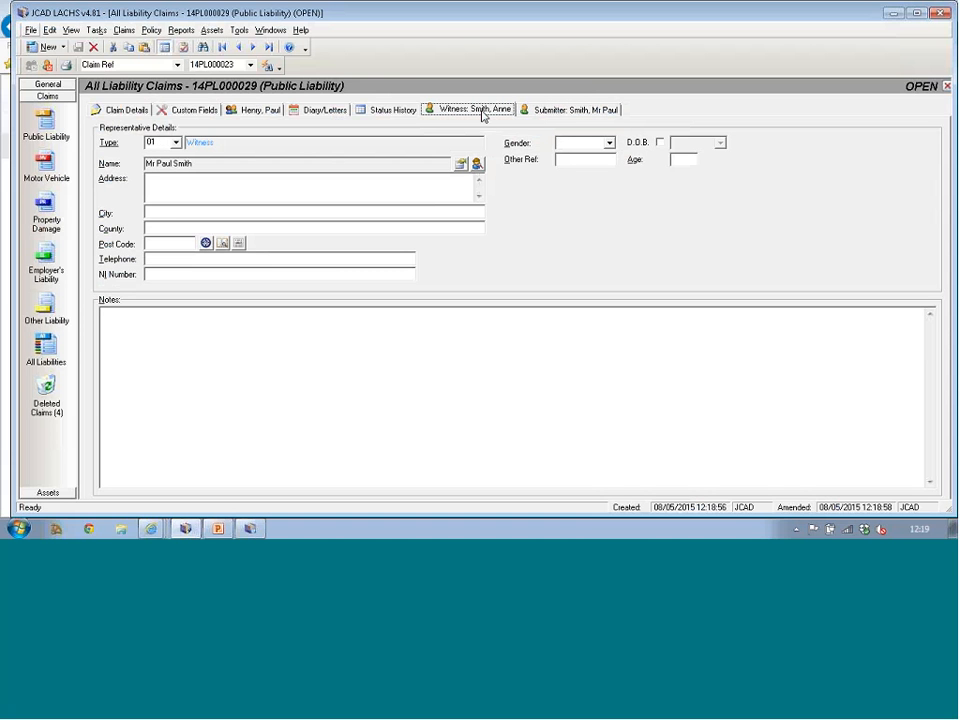
{"action": "left_click", "coordinate": [394, 110]}
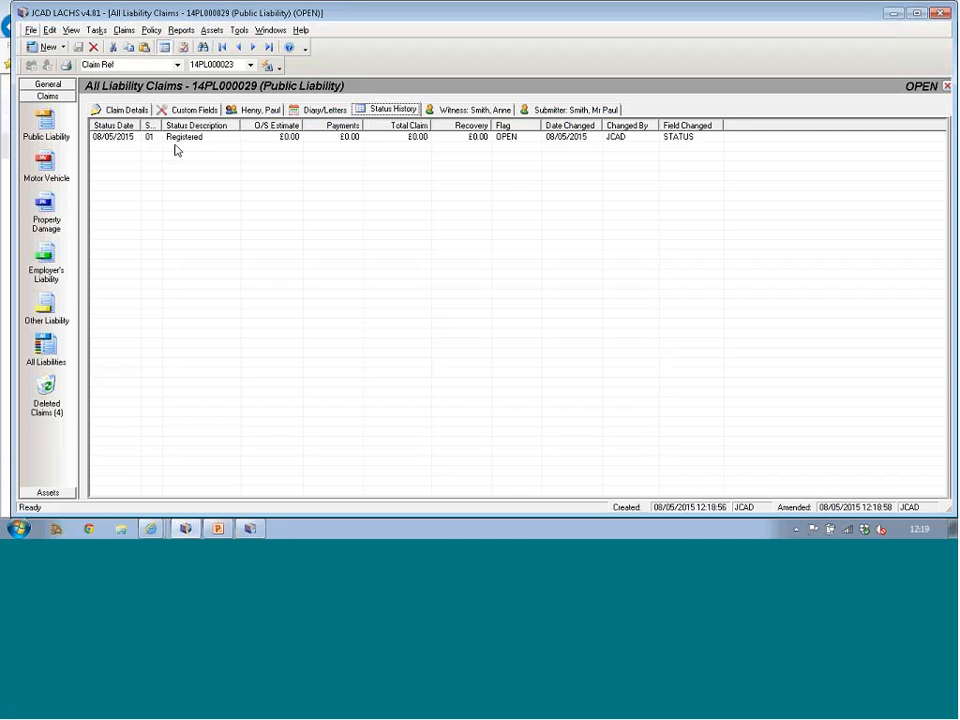
{"action": "left_click", "coordinate": [314, 111]}
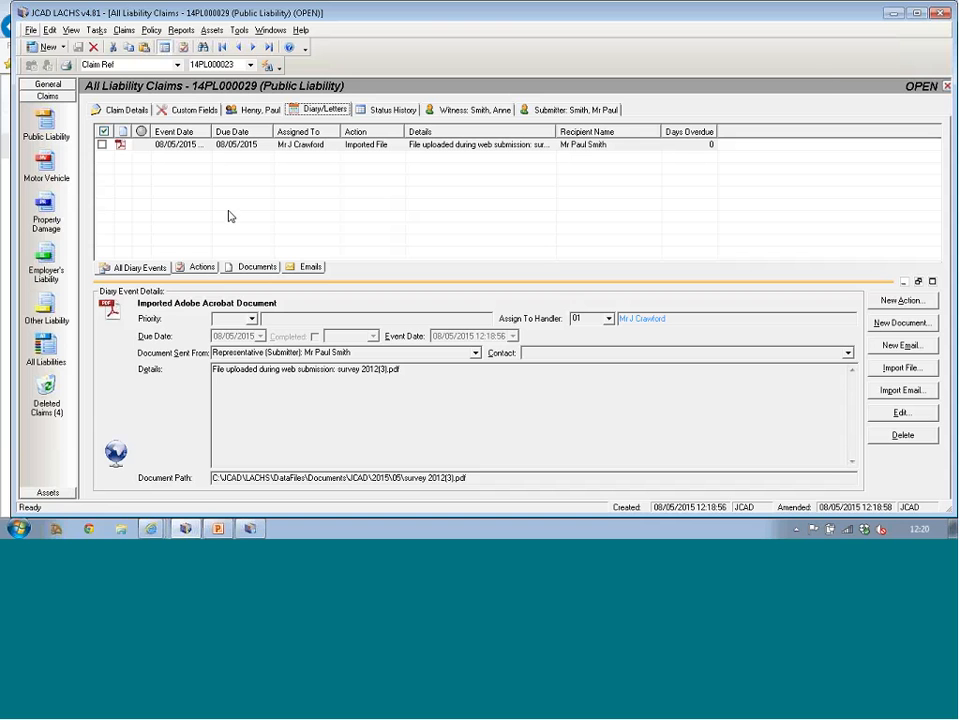
{"action": "left_click", "coordinate": [880, 18]}
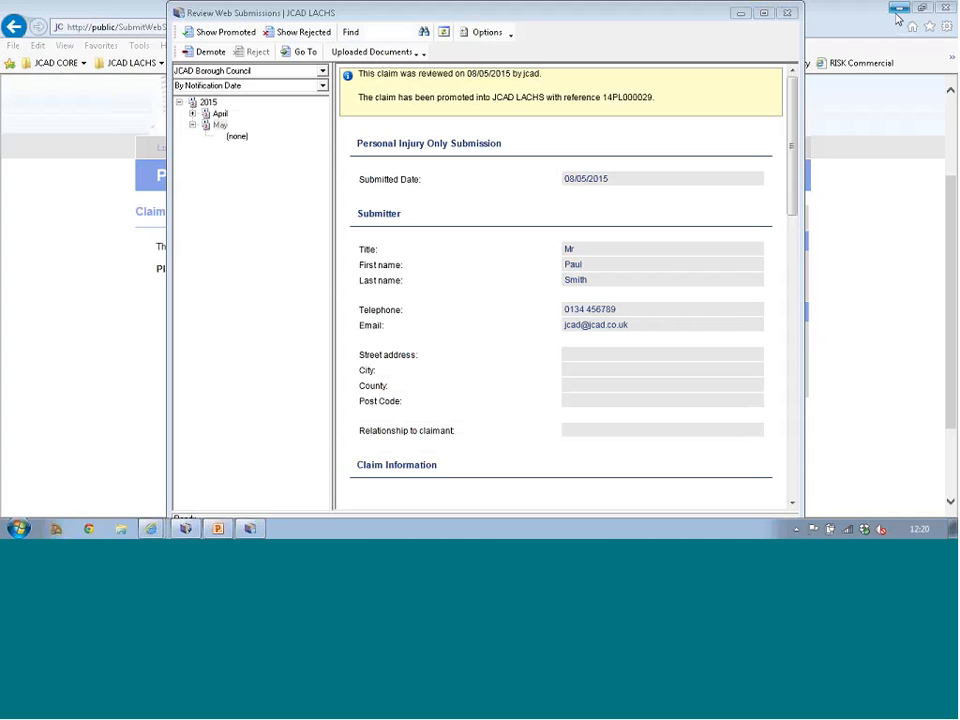
Step: Close Review Web Submissions and filter My Claim Submissions to Accepted status
{"action": "left_click", "coordinate": [788, 14]}
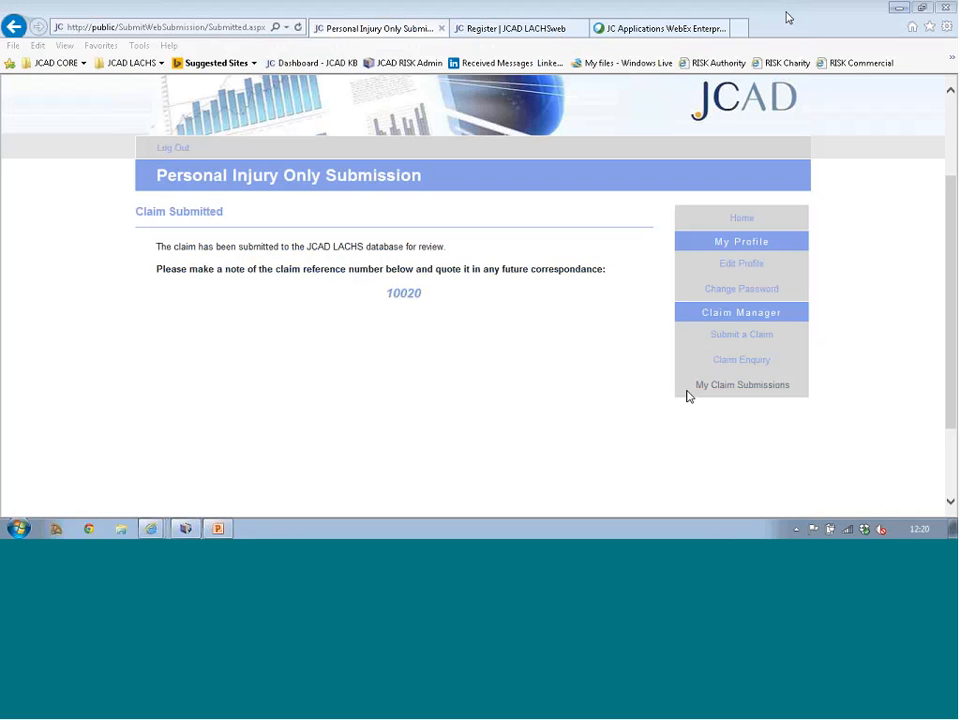
{"action": "left_click", "coordinate": [741, 389]}
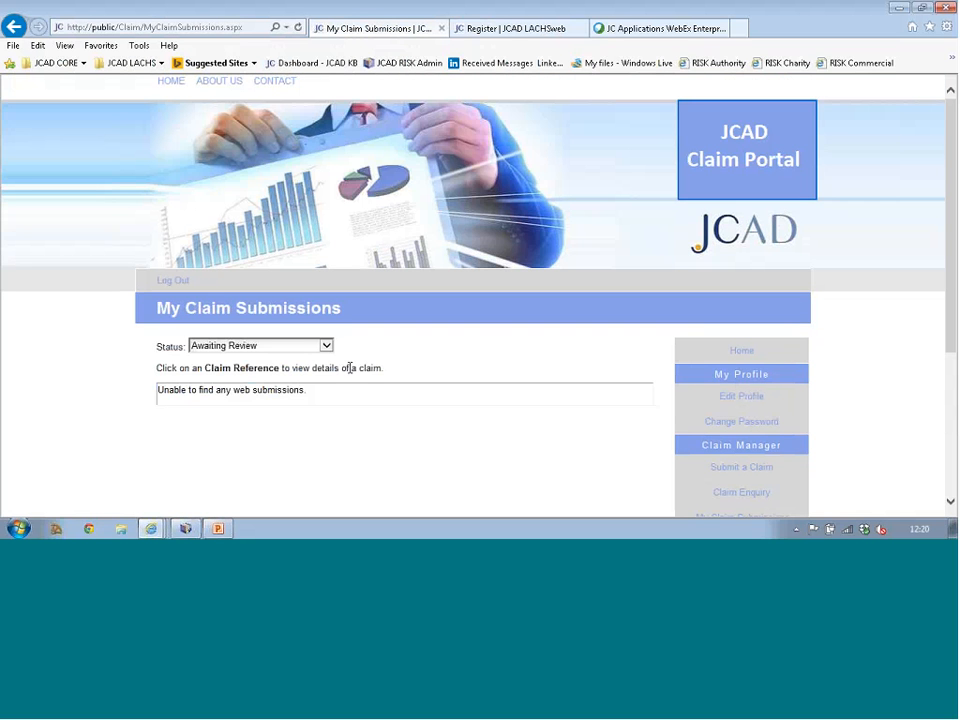
{"action": "scroll", "coordinate": [338, 362], "scroll_direction": "down", "scroll_amount": 1}
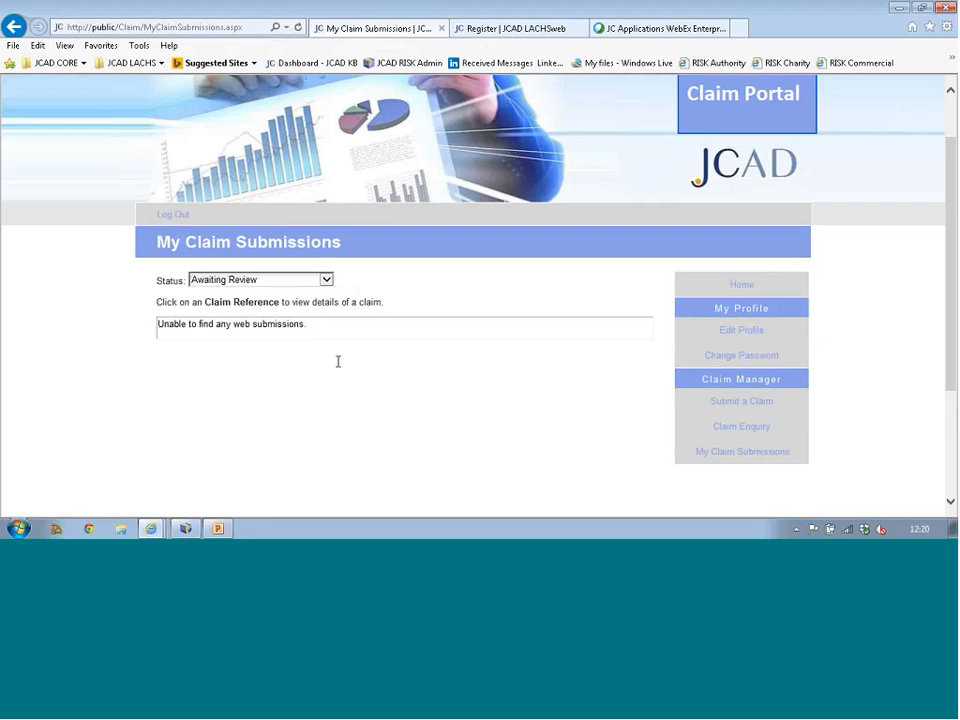
{"action": "left_click", "coordinate": [240, 281]}
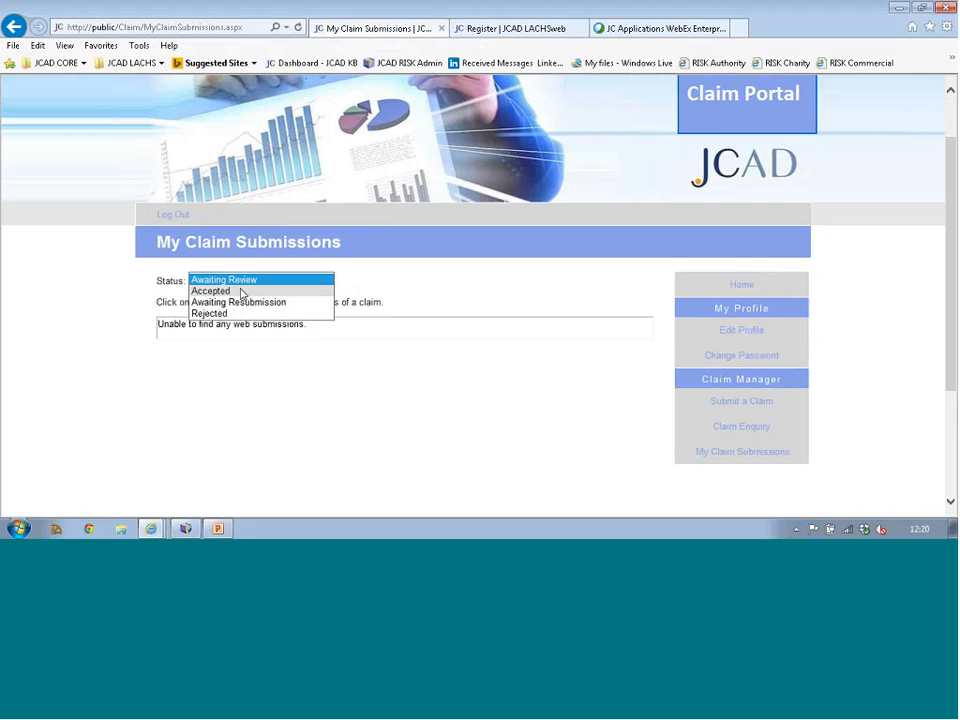
{"action": "left_click", "coordinate": [241, 291]}
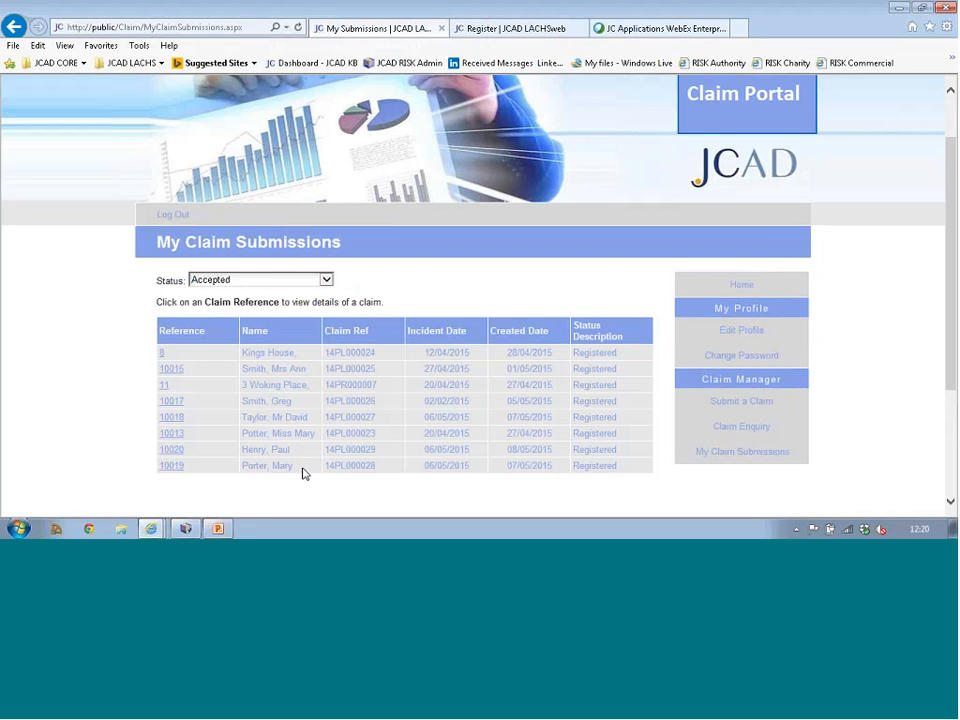
Step: Open accepted submission 10013, view its promoted claim 14PL000023 details, and return to the submission
{"action": "left_click", "coordinate": [172, 434]}
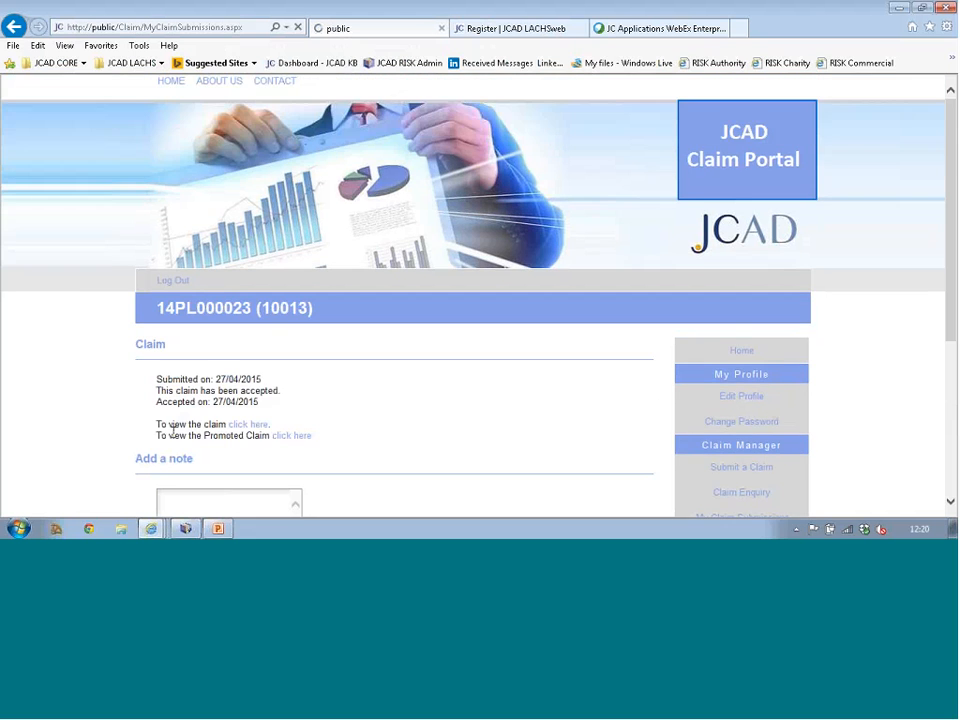
{"action": "scroll", "coordinate": [310, 430], "scroll_direction": "down", "scroll_amount": 1}
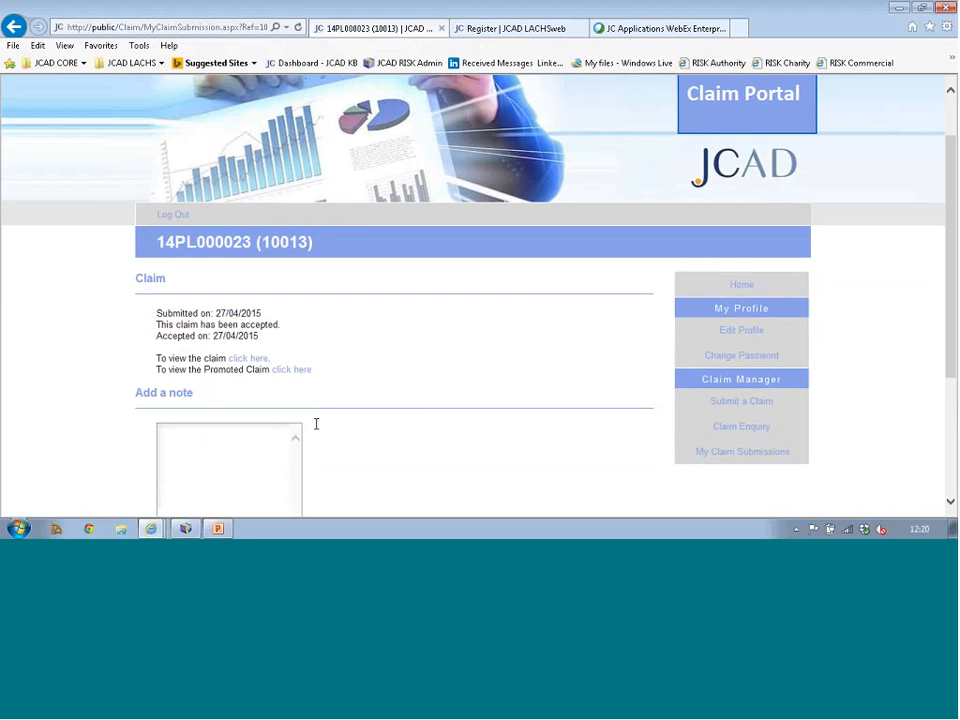
{"action": "left_click", "coordinate": [290, 371]}
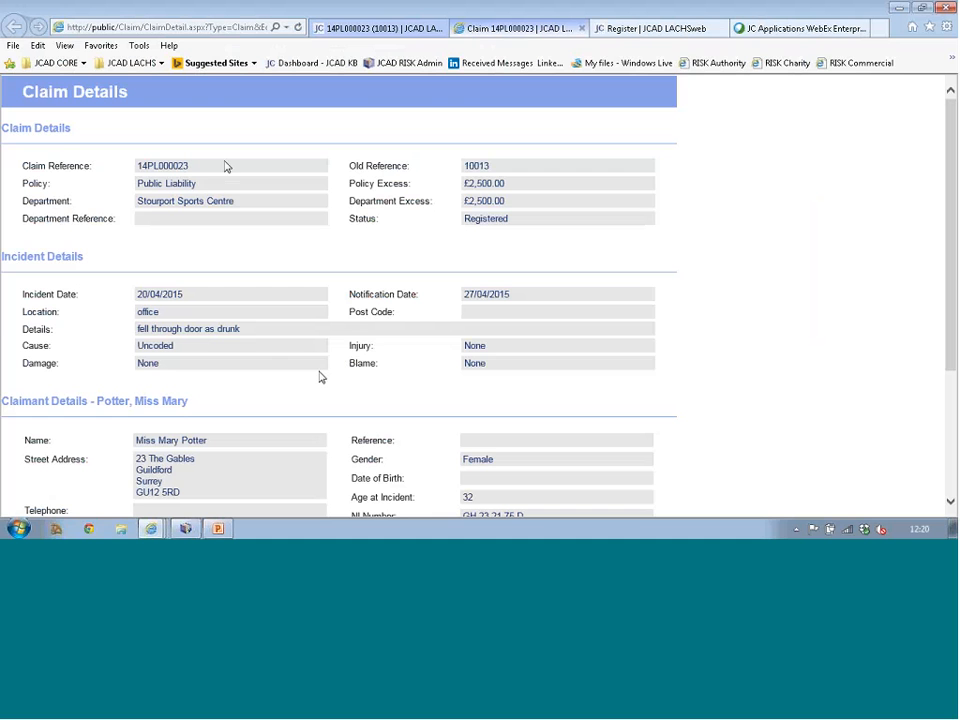
{"action": "scroll", "coordinate": [238, 335], "scroll_direction": "down", "scroll_amount": 3}
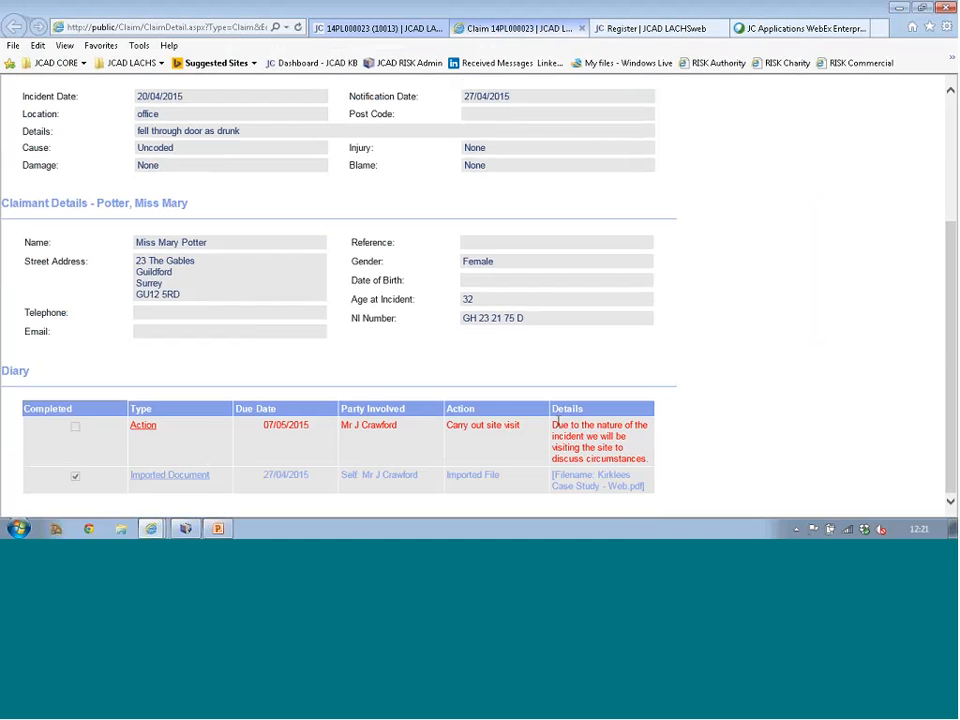
{"action": "scroll", "coordinate": [500, 425], "scroll_direction": "up", "scroll_amount": 3}
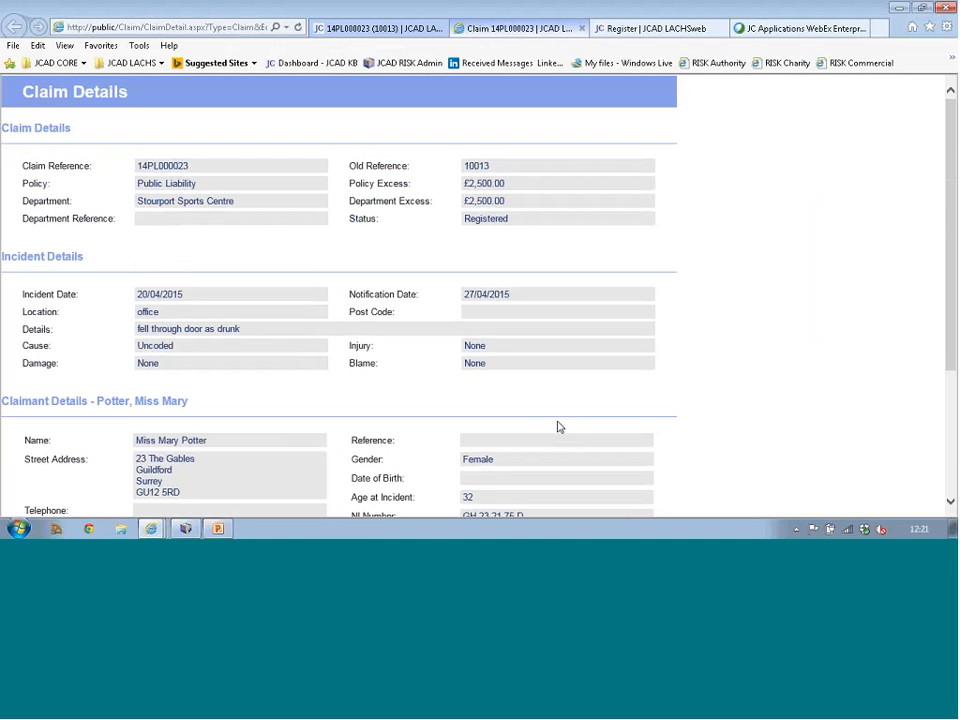
{"action": "left_click", "coordinate": [439, 35]}
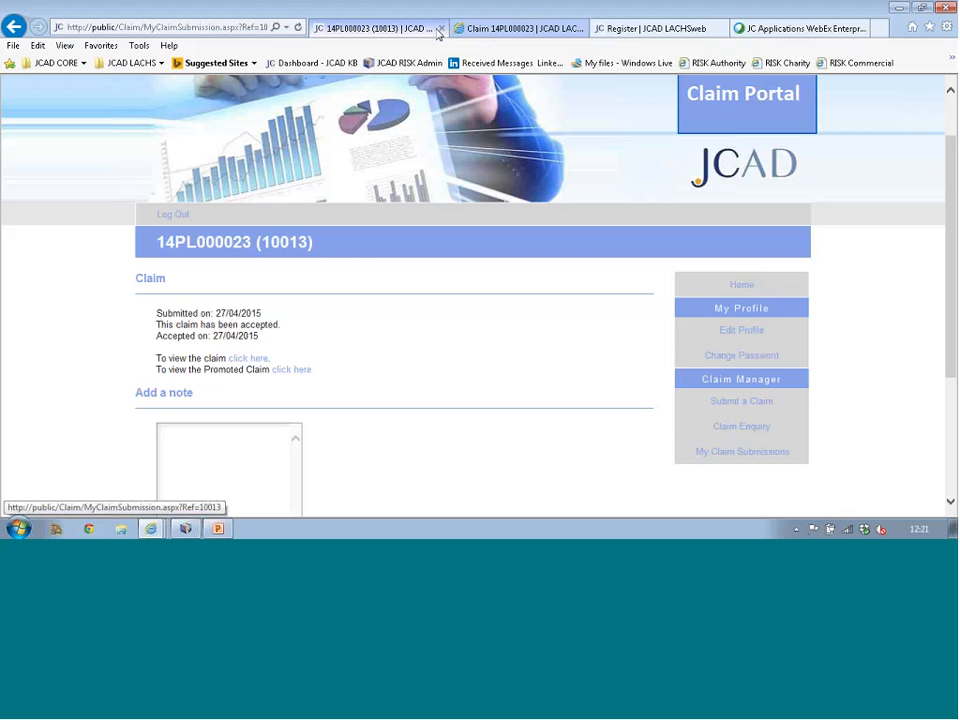
Step: Run a Claim Enquiry search for claims with status Registered
{"action": "left_click", "coordinate": [743, 428]}
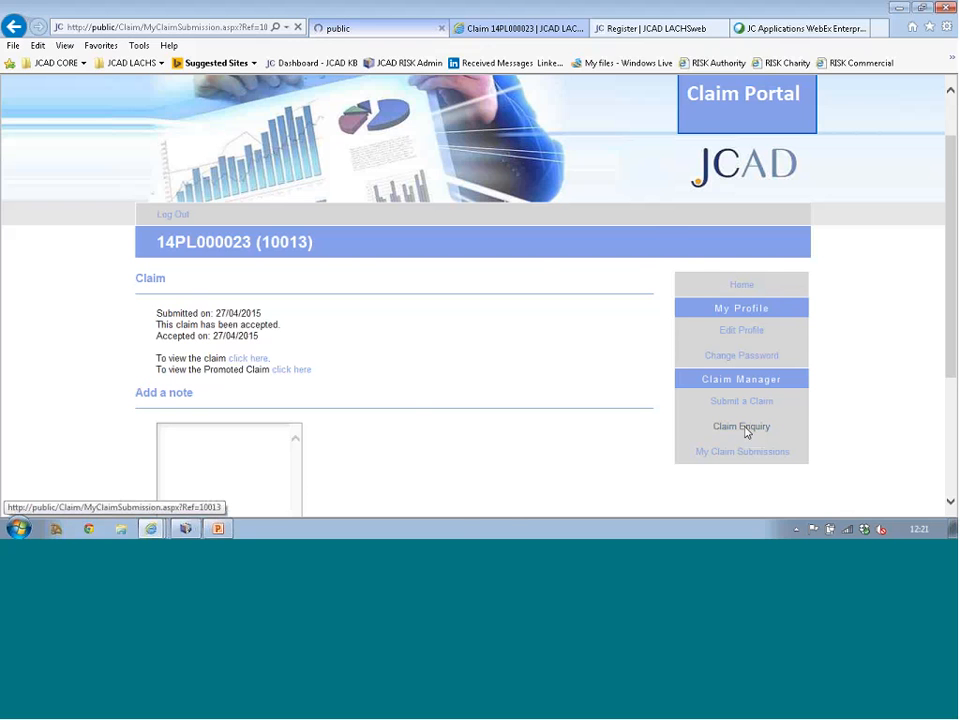
{"action": "scroll", "coordinate": [600, 405], "scroll_direction": "down", "scroll_amount": 1}
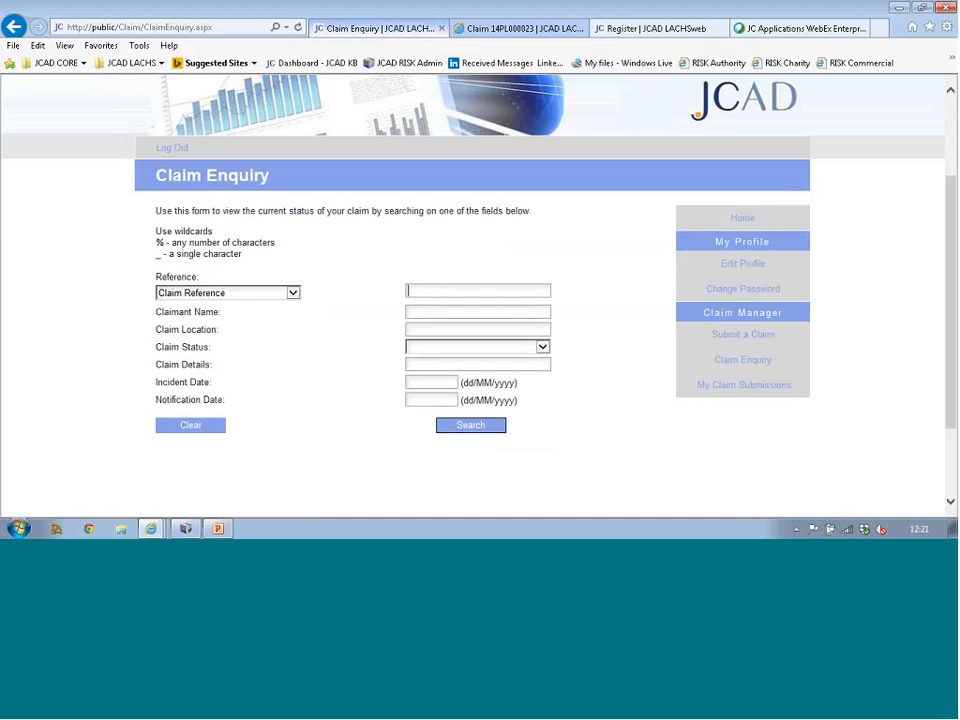
{"action": "left_click", "coordinate": [542, 347]}
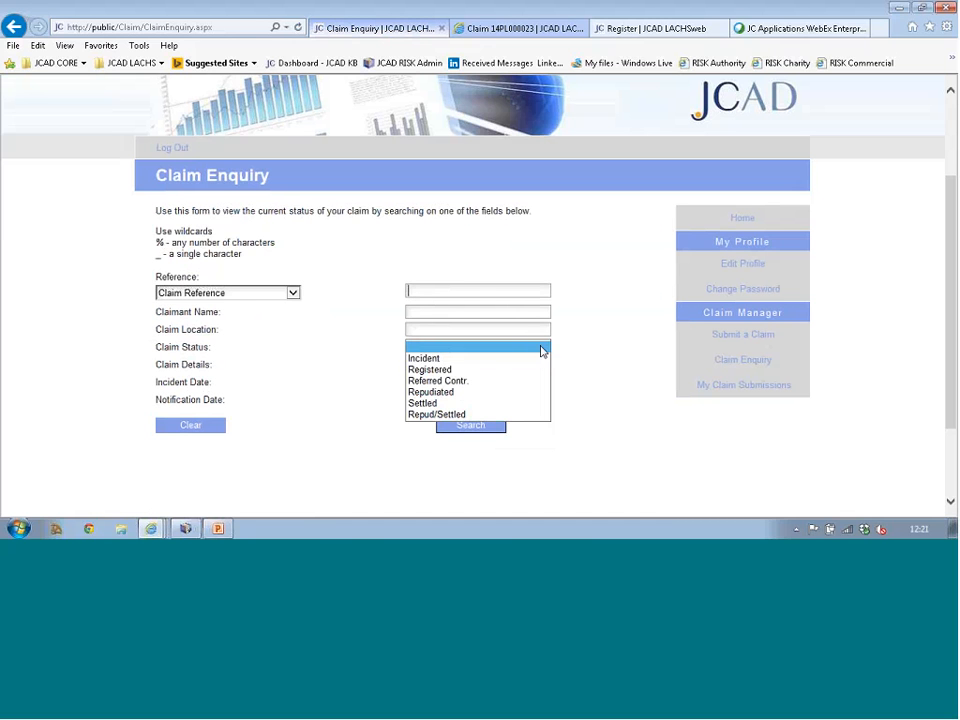
{"action": "left_click", "coordinate": [467, 370]}
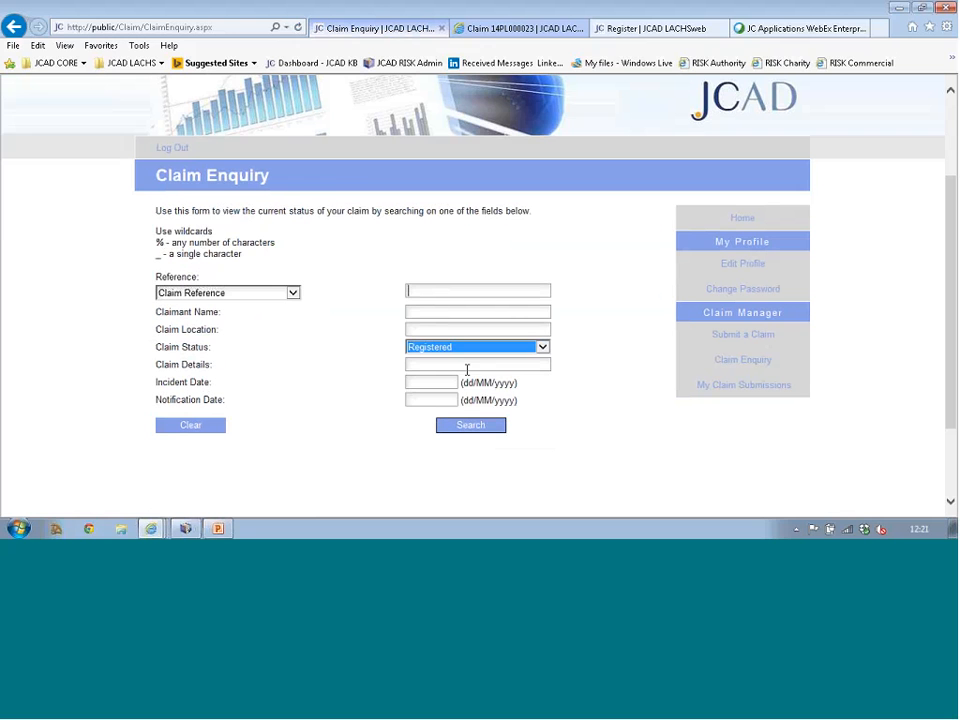
{"action": "left_click", "coordinate": [476, 430]}
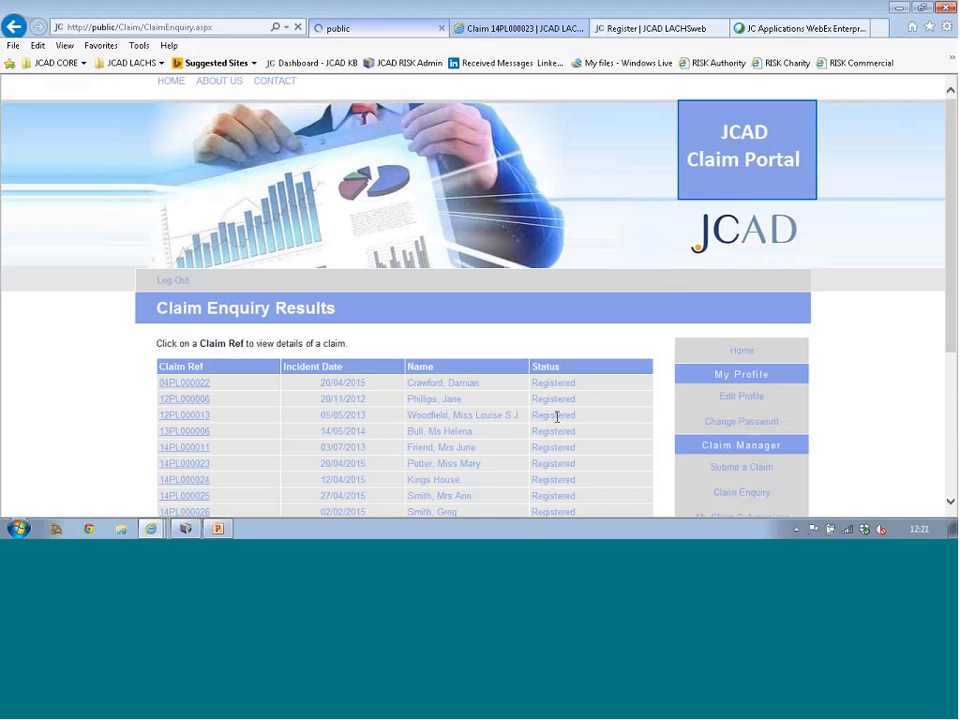
{"action": "scroll", "coordinate": [557, 417], "scroll_direction": "down", "scroll_amount": 3}
{"action": "scroll", "coordinate": [557, 417], "scroll_direction": "down", "scroll_amount": 1}
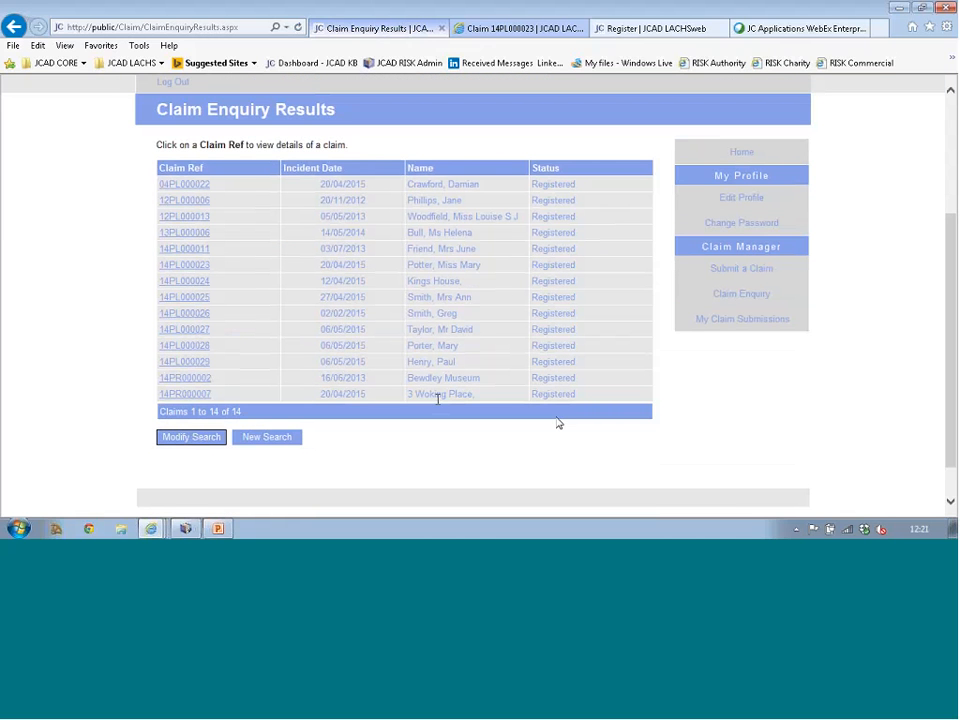
{"action": "left_click", "coordinate": [190, 362]}
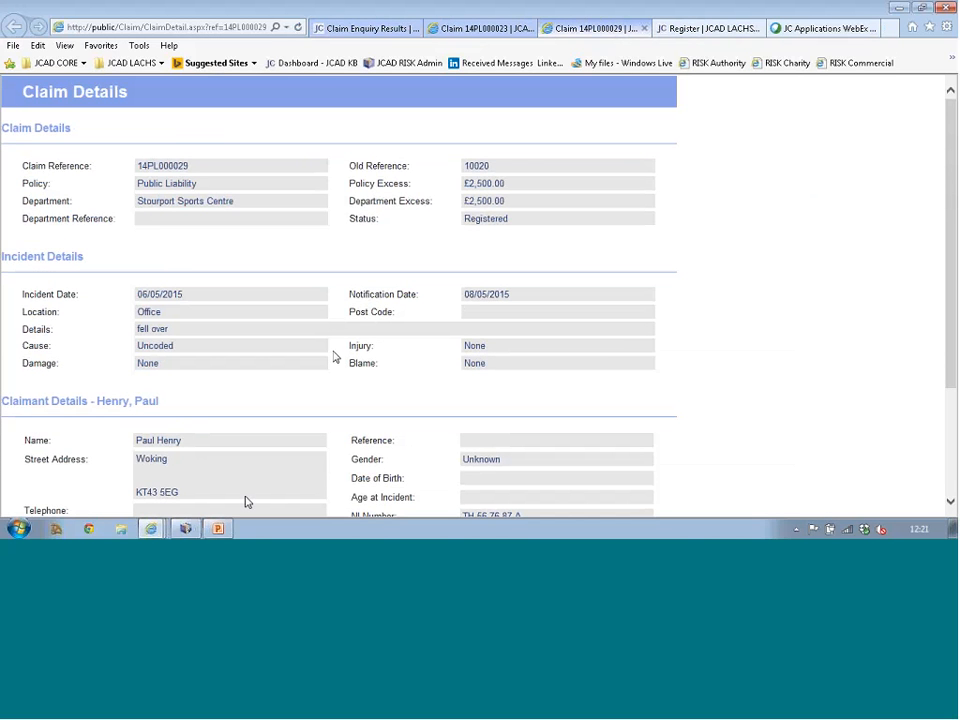
{"action": "left_click", "coordinate": [222, 529]}
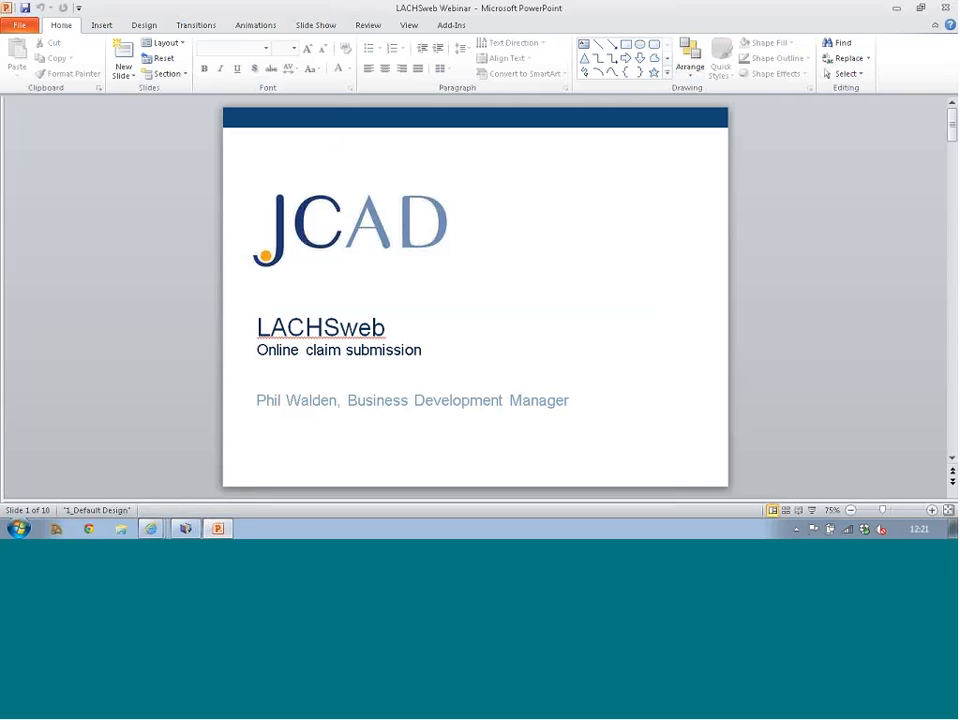
Step: Jump to the last slide and run the slide show on the Conclusion slide
{"action": "left_click_drag", "start_coordinate": [952, 125], "coordinate": [952, 435]}
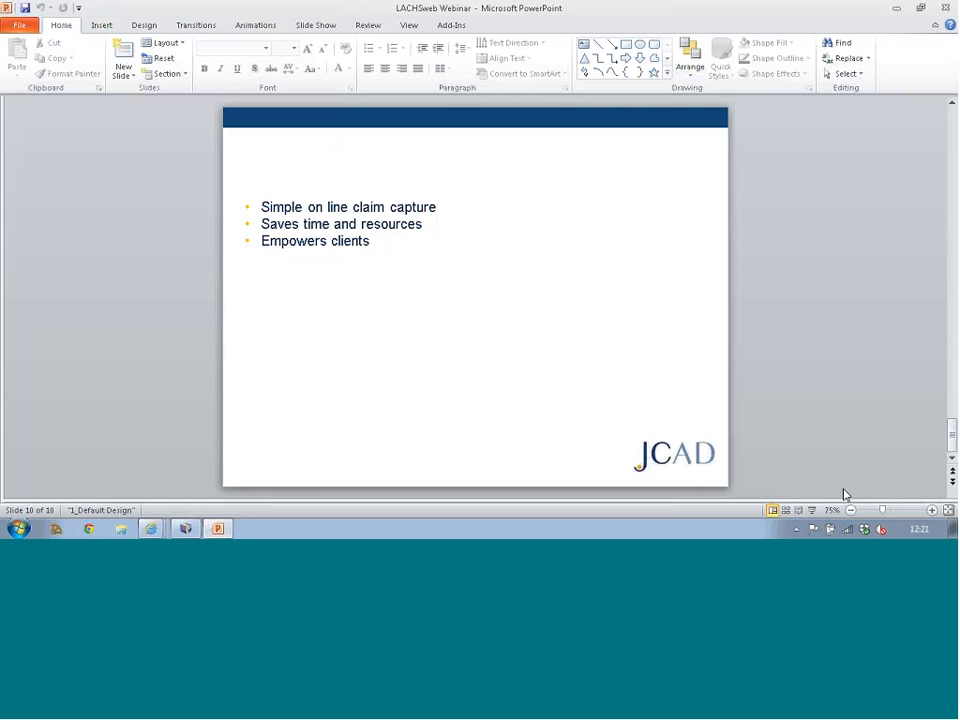
{"action": "left_click", "coordinate": [813, 511]}
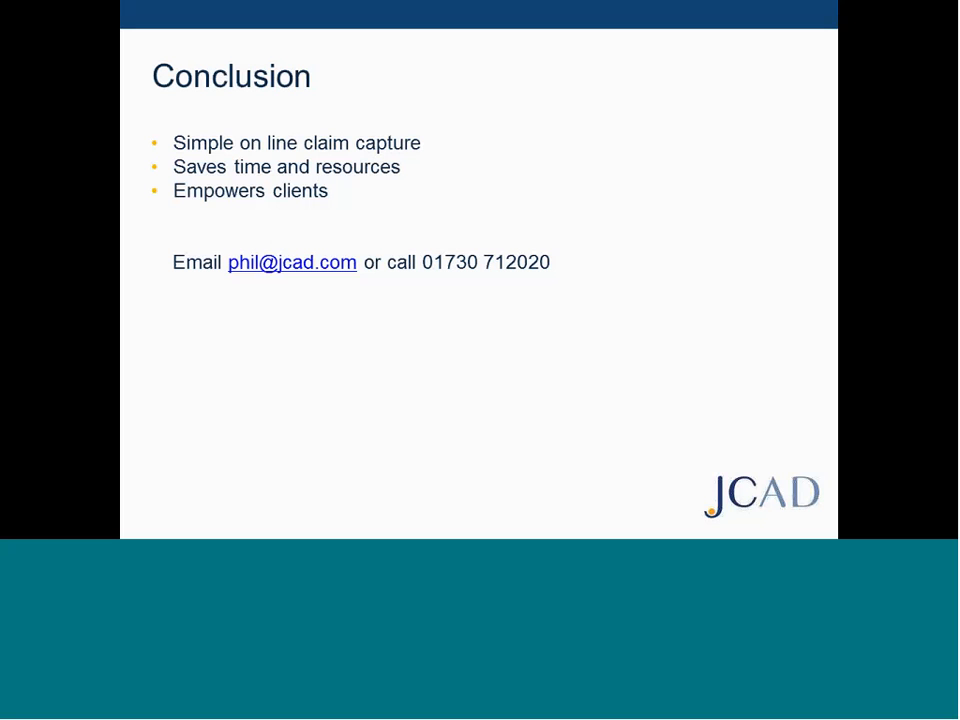